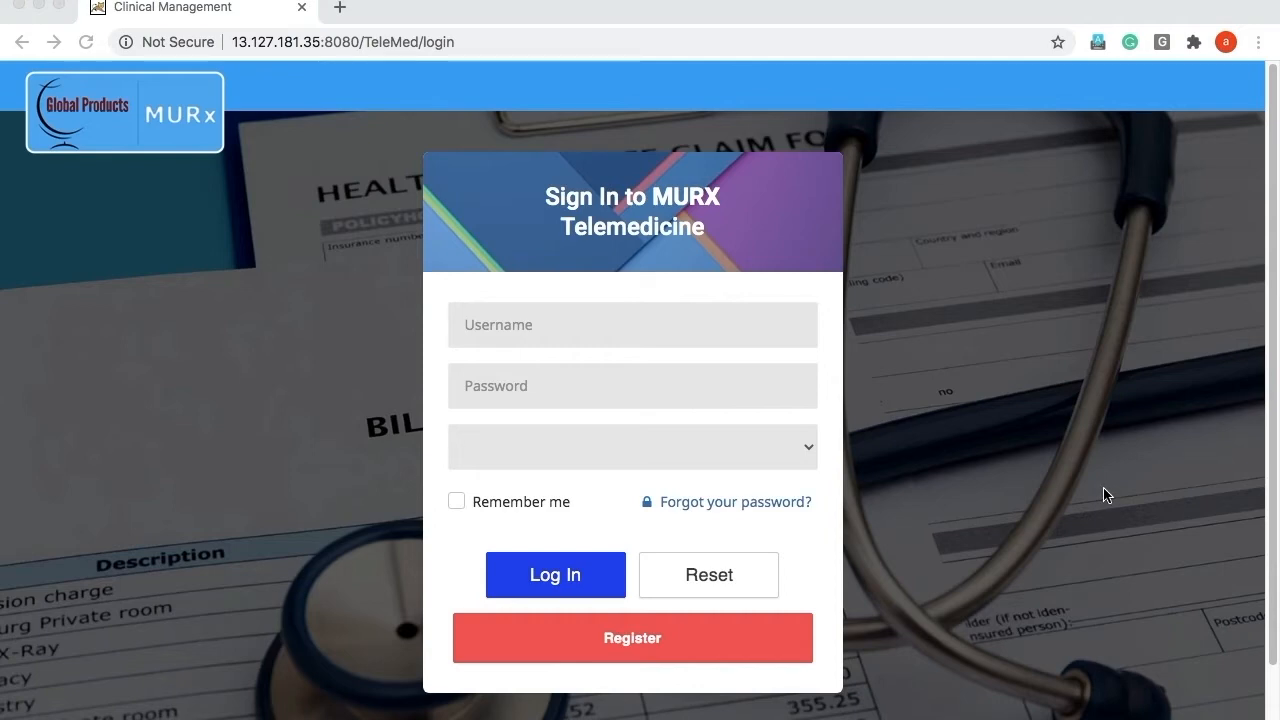
Scroll the sign-in page and bring up the Register form for a new account.
scroll(1031, 534, down, 2)
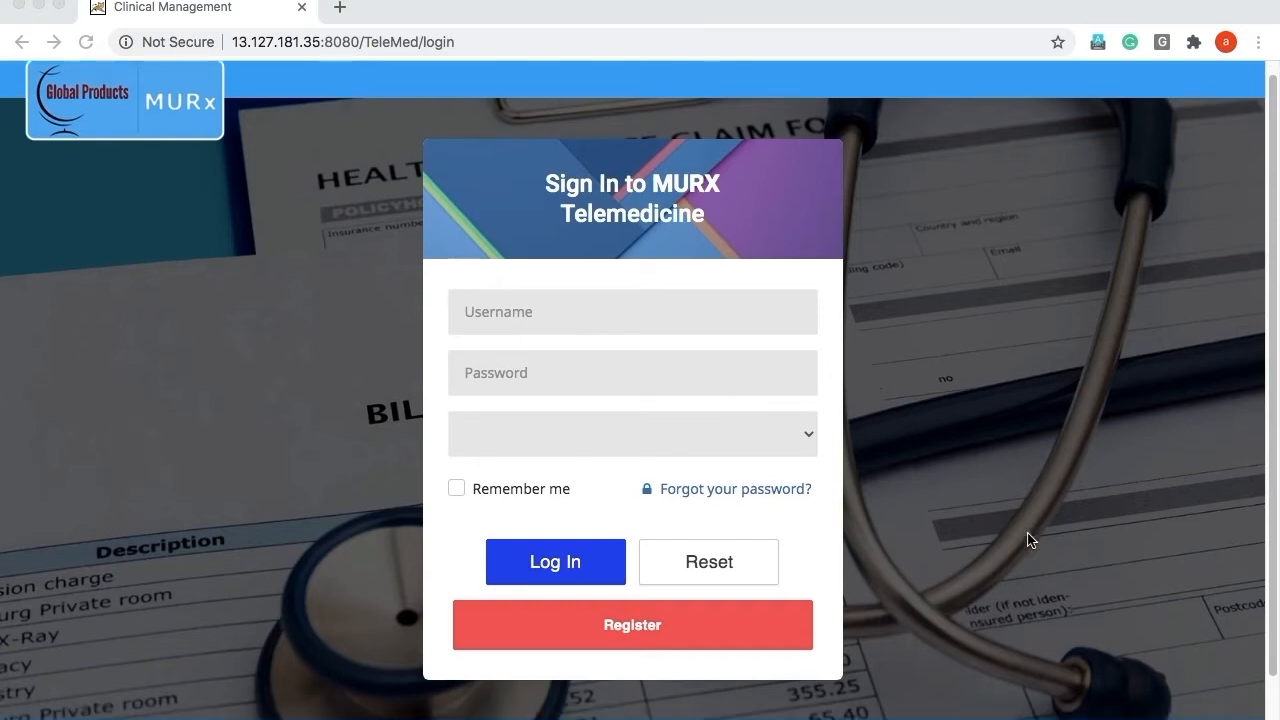
scroll(1032, 541, up, 1)
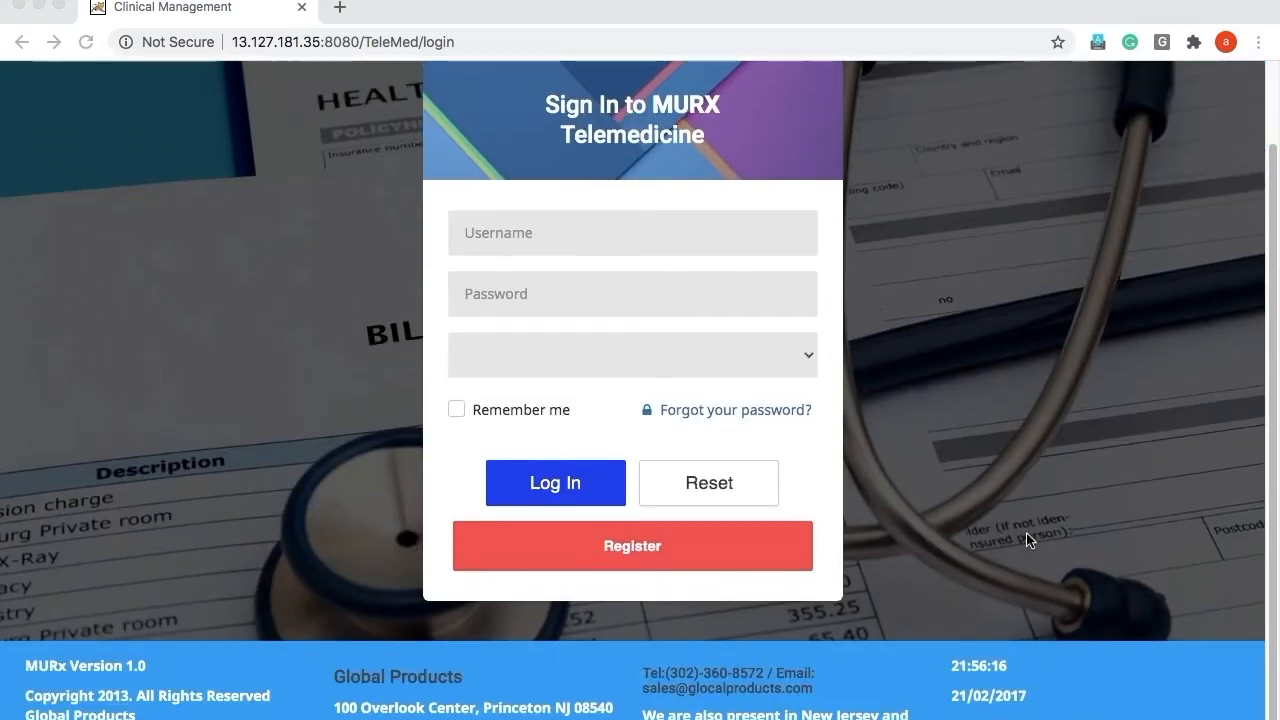
click(660, 558)
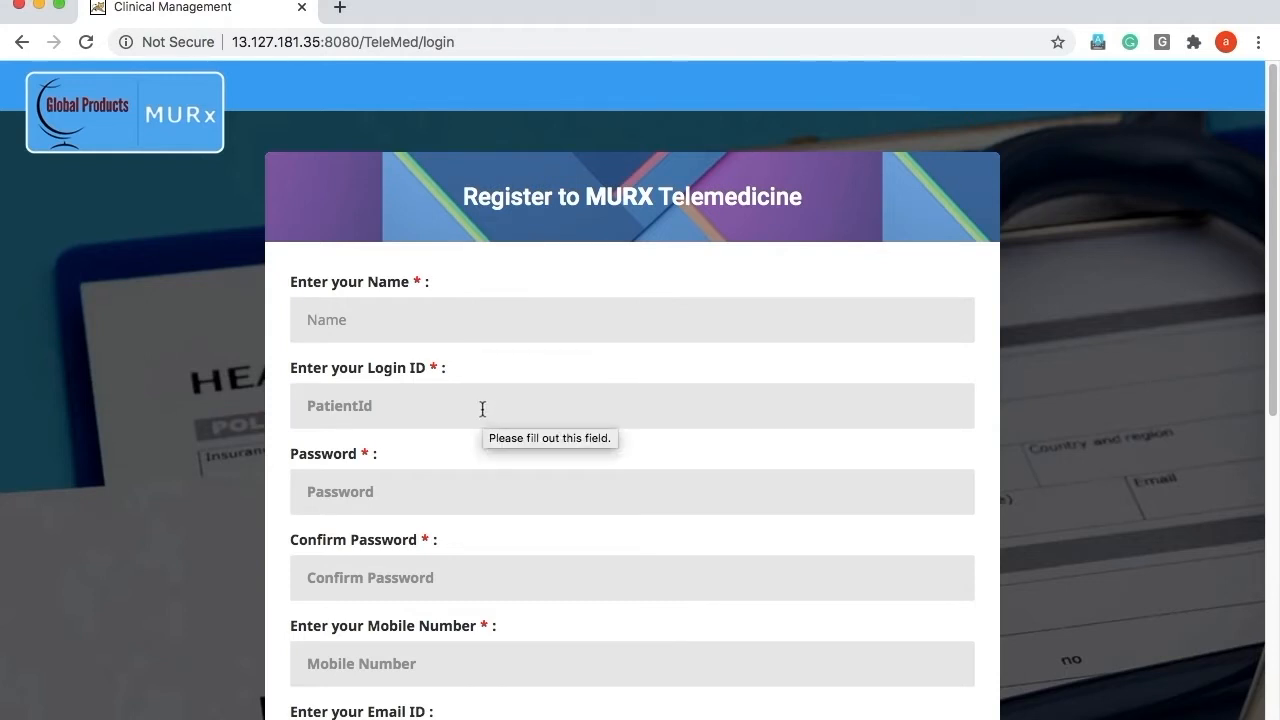
Scroll through the registration fields to the bottom and return to sign-in via SIGN IN.
scroll(476, 518, down, 2)
scroll(476, 518, down, 3)
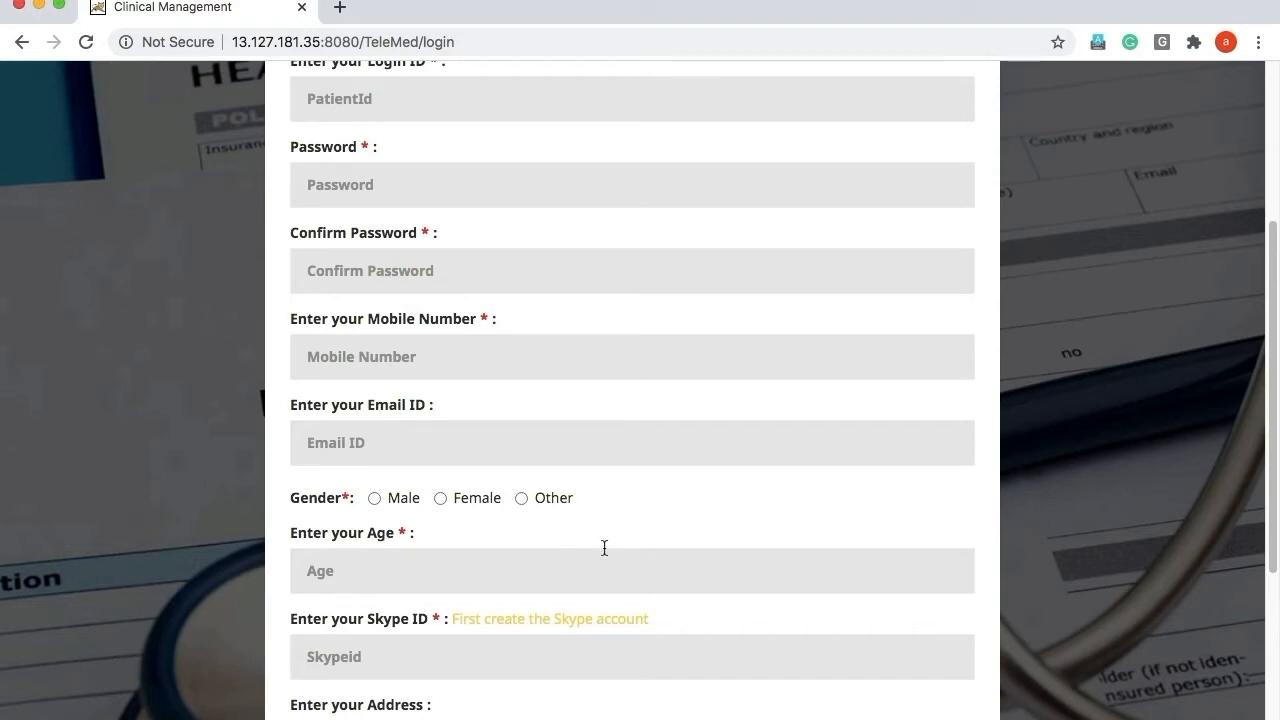
scroll(604, 548, down, 2)
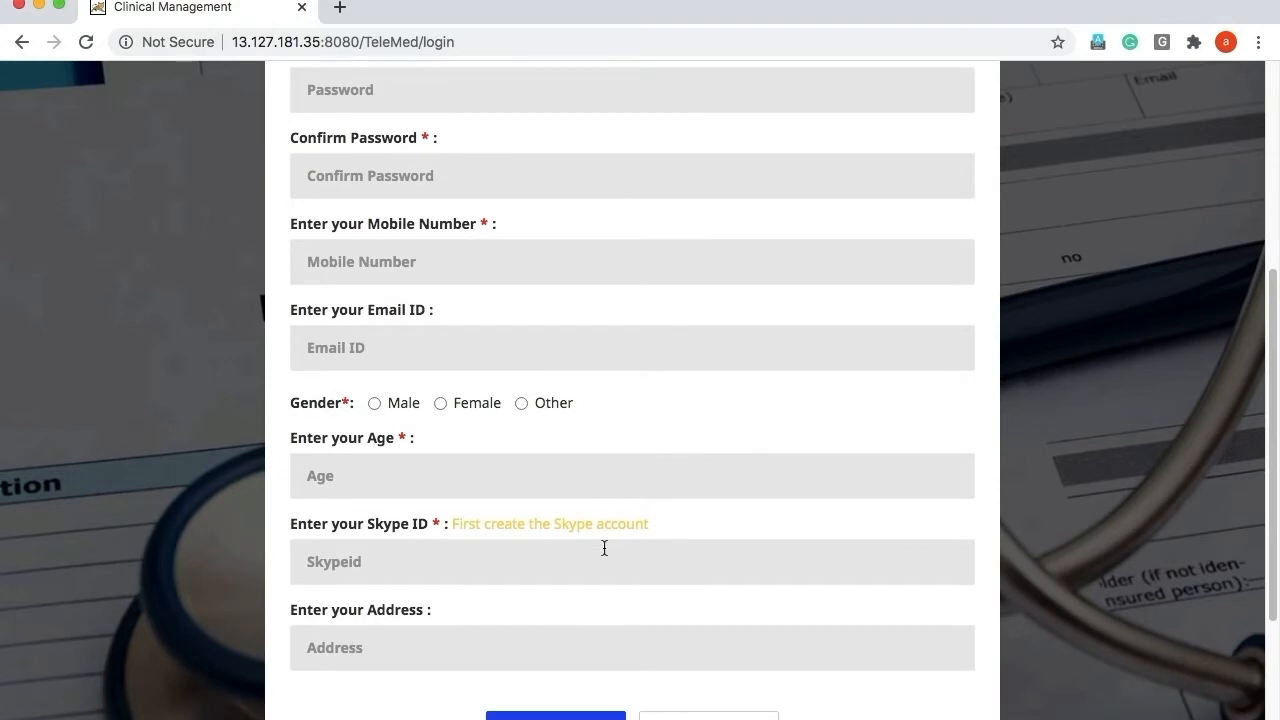
scroll(604, 548, down, 1)
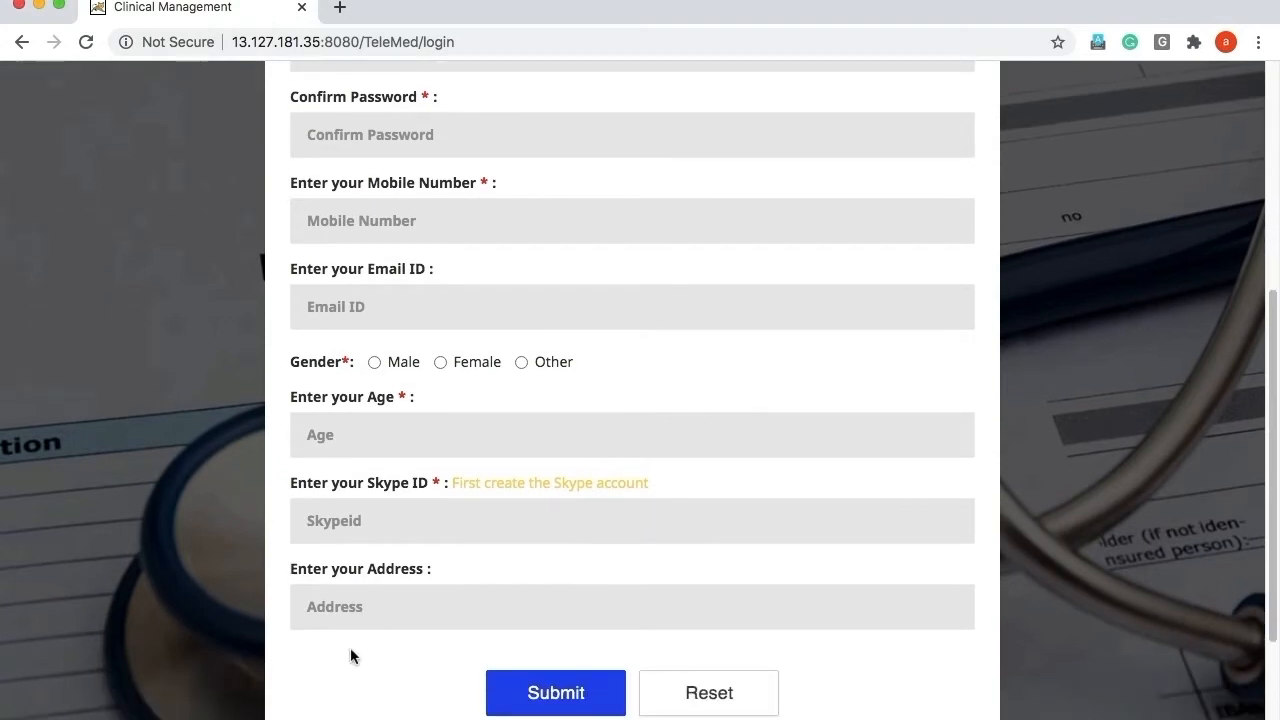
scroll(350, 656, down, 2)
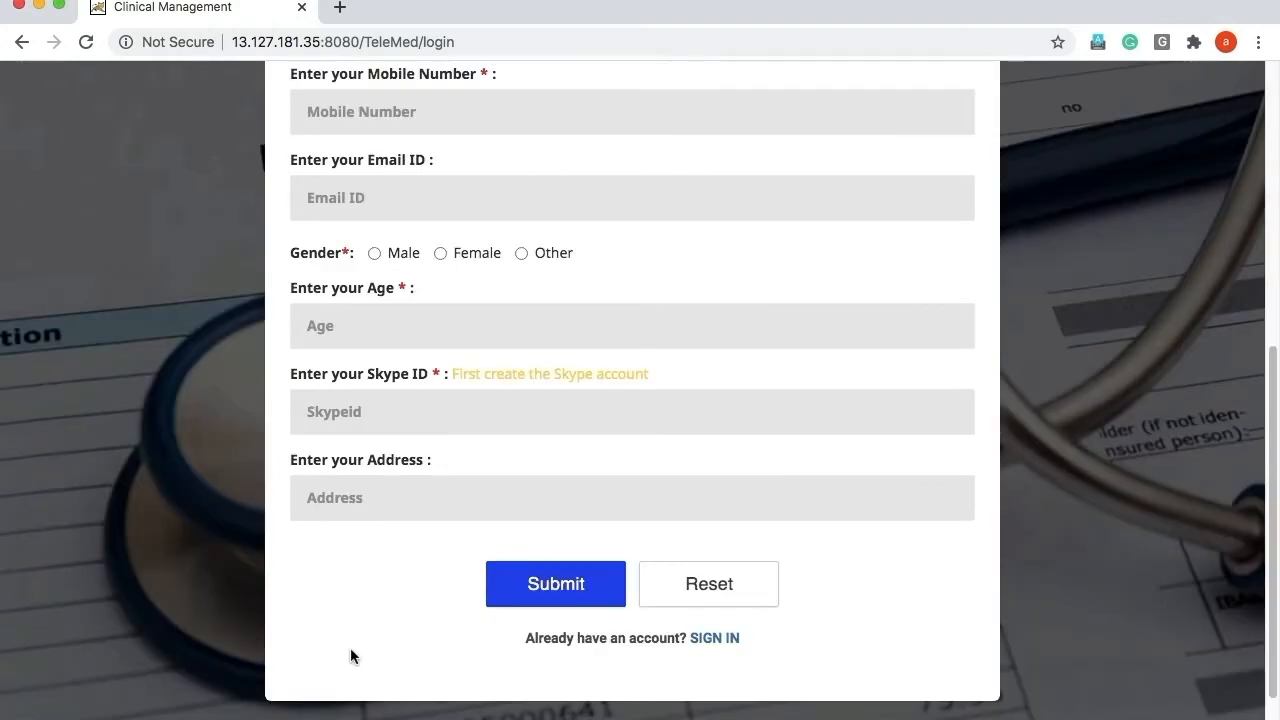
click(714, 639)
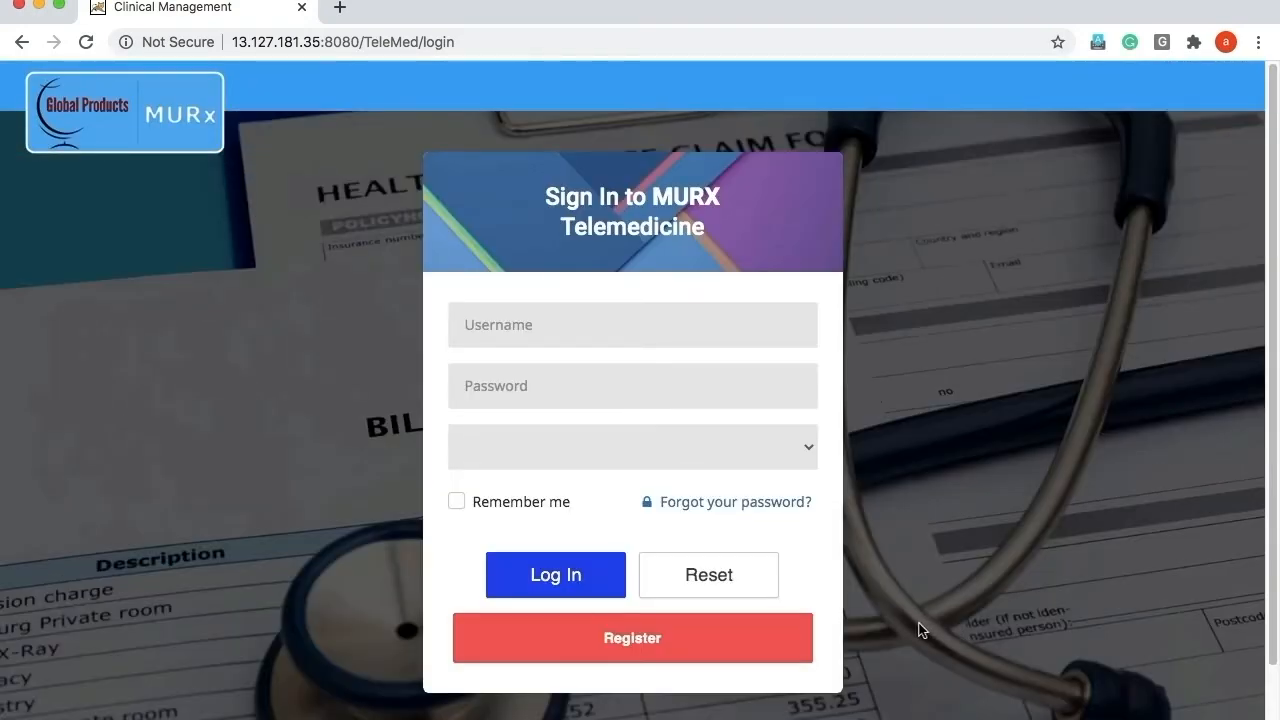
Log in at TEST FACILITY with the account's username and password.
scroll(935, 605, down, 1)
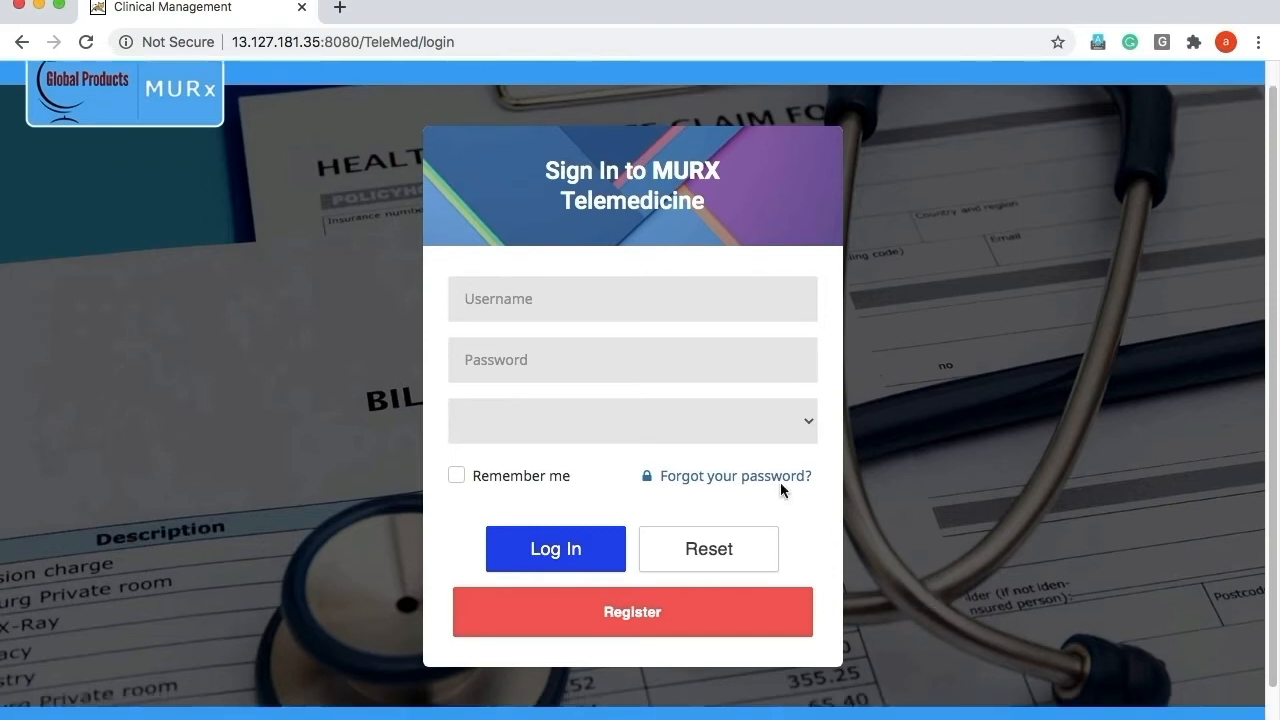
click(577, 300)
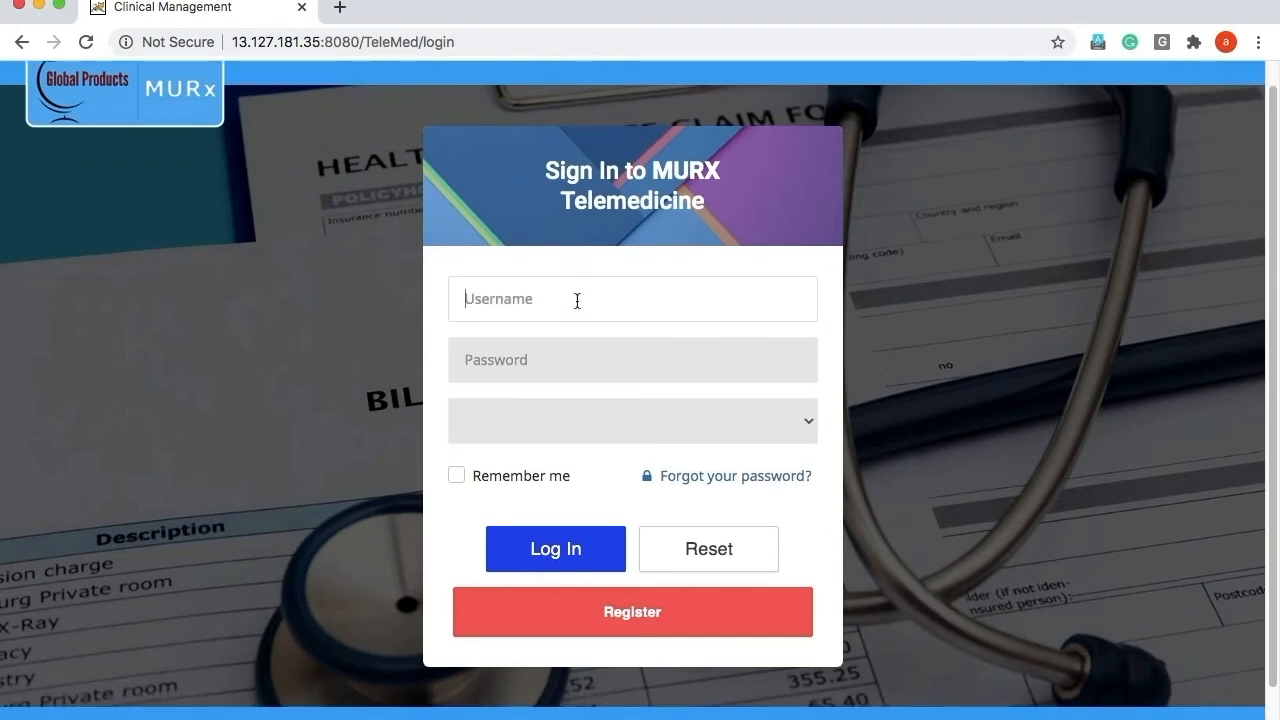
text(RenzilD)
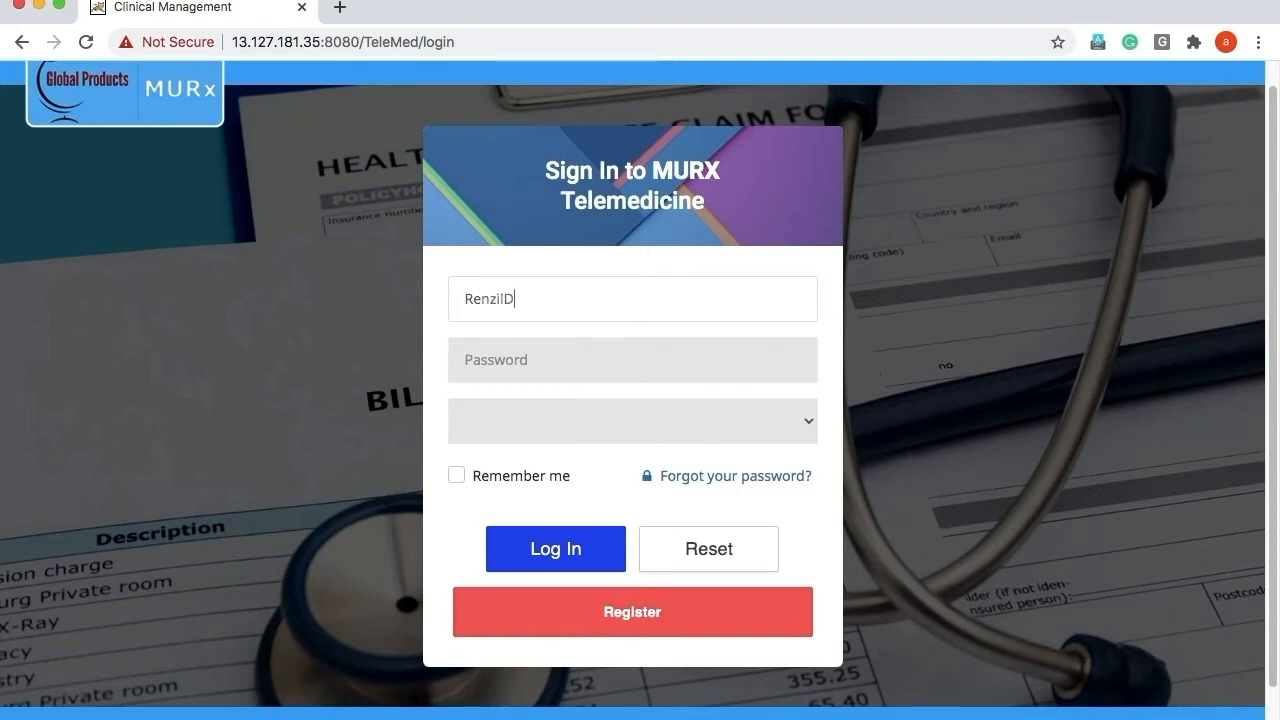
key(Tab)
text(•••)
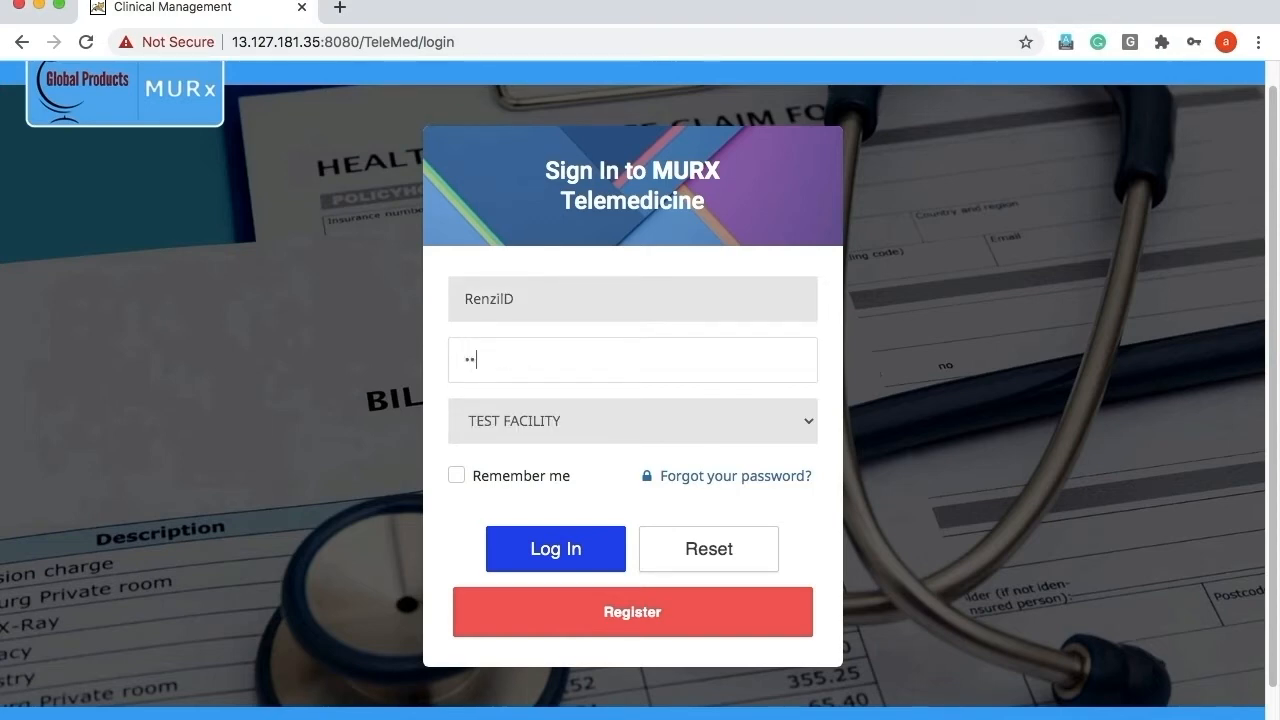
text(•••)
click(546, 552)
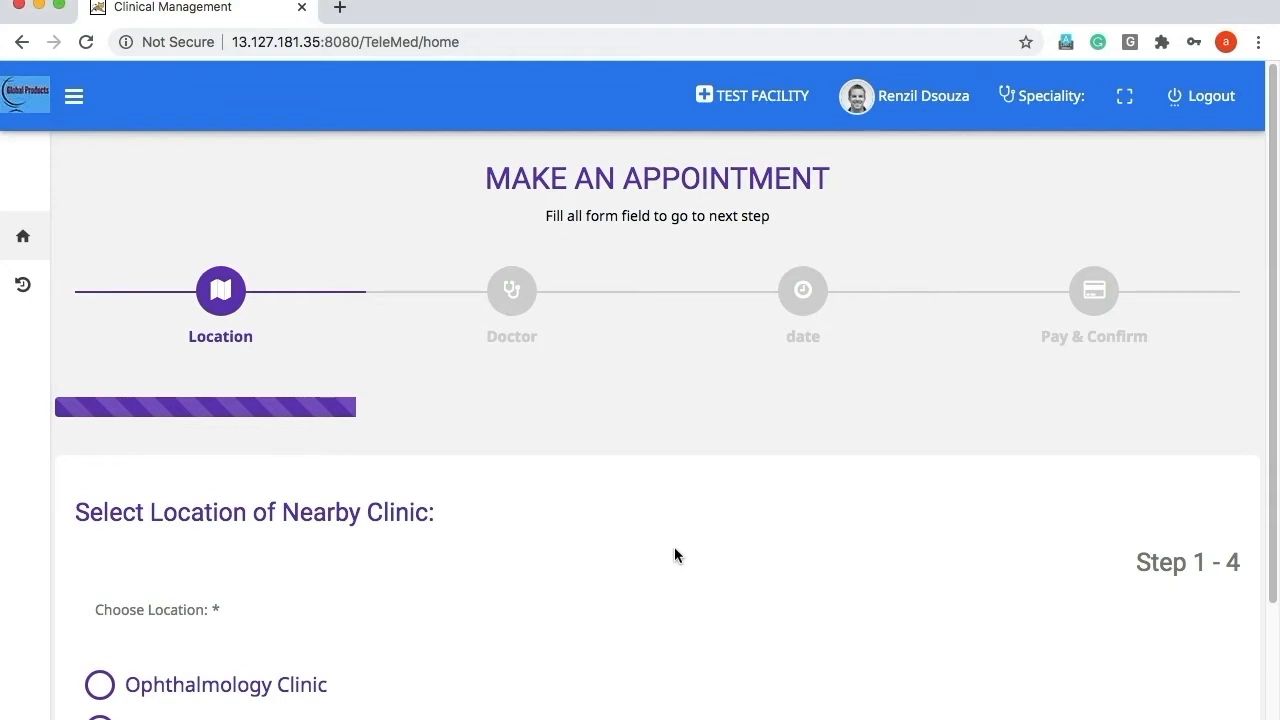
Choose Ophthalmology Clinic as the location and its single listed doctor, advancing to Step 3.
scroll(675, 555, down, 1)
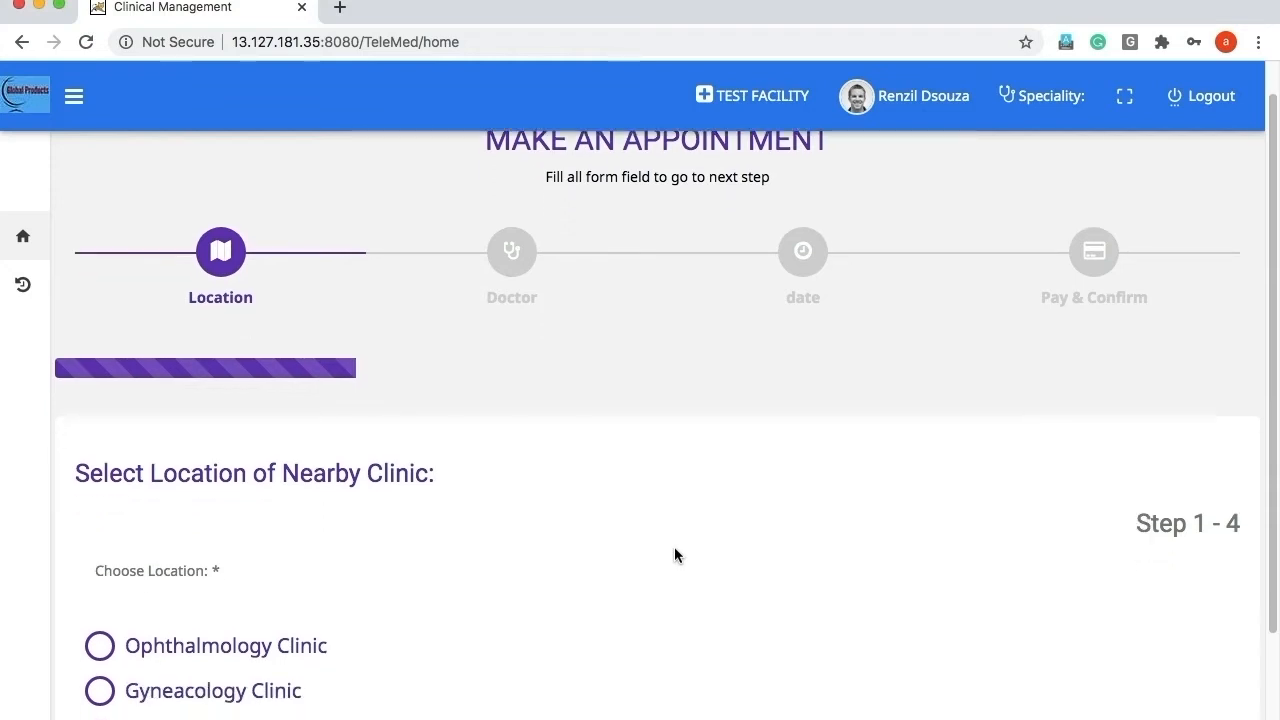
scroll(674, 556, down, 1)
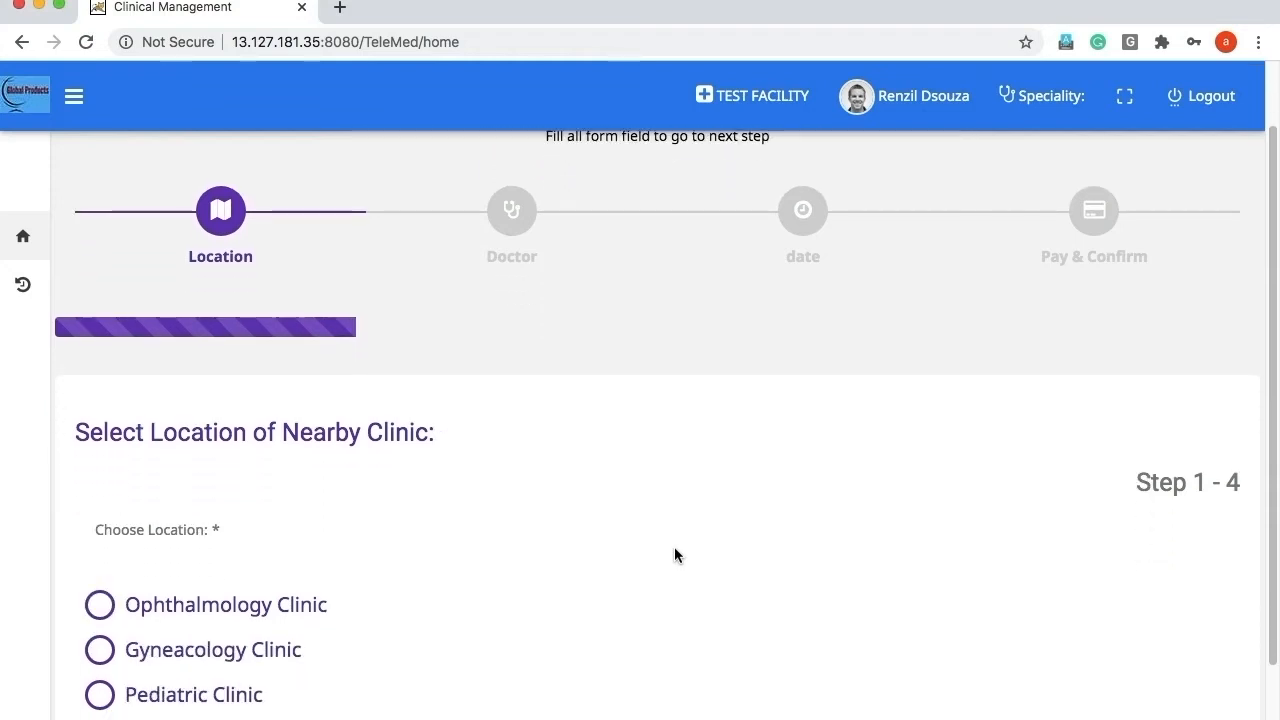
click(101, 608)
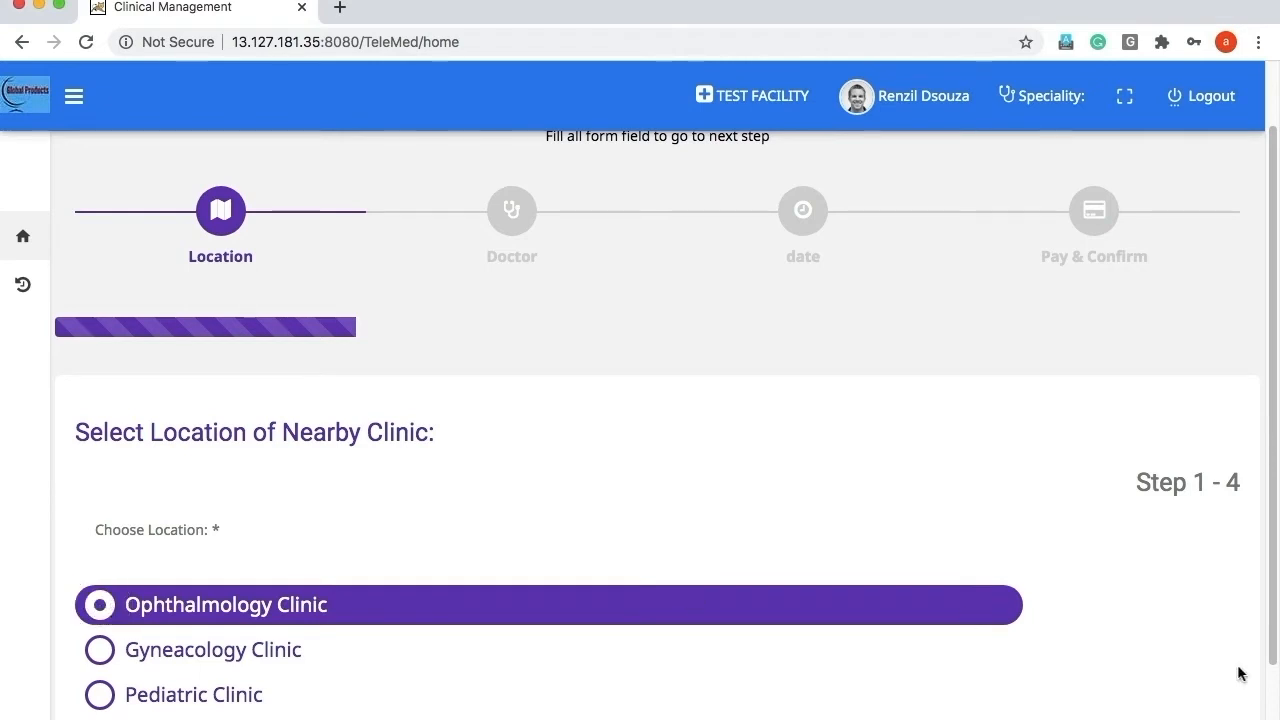
click(1180, 718)
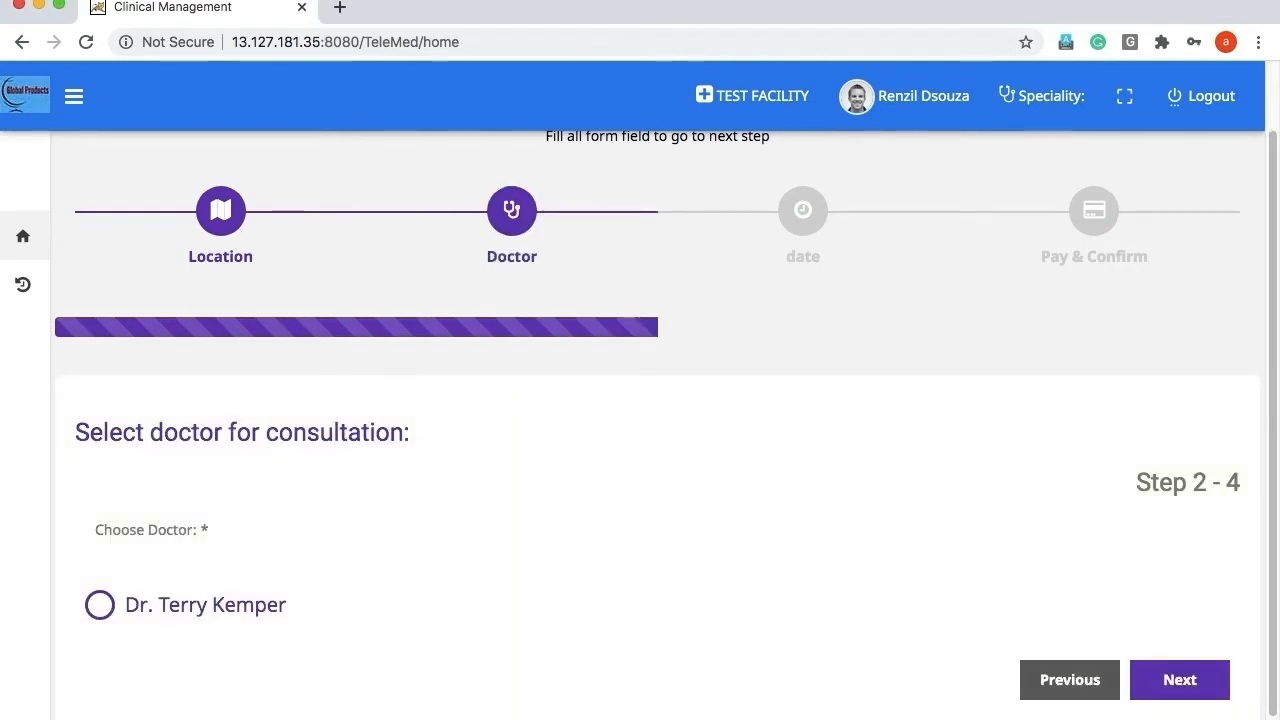
click(220, 608)
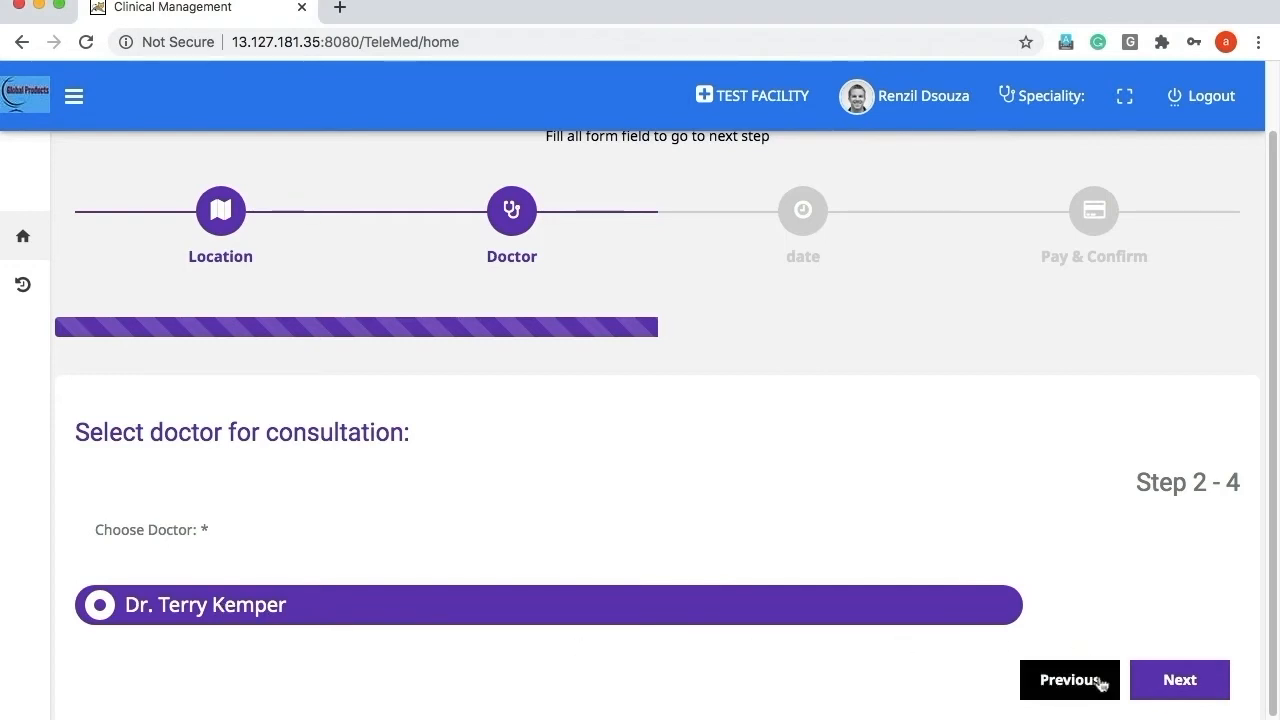
click(1177, 697)
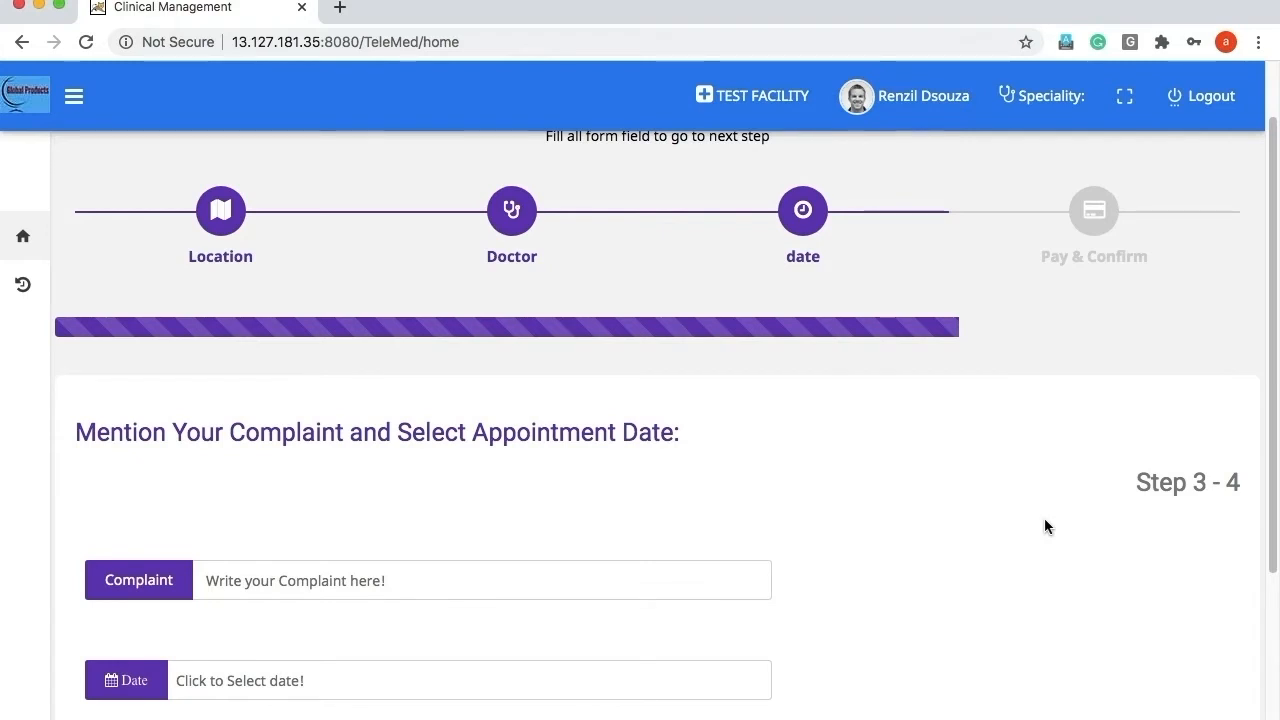
Enter the complaint 'Eye irritation.' and set the appointment date to 16/07/2020.
scroll(1047, 526, down, 1)
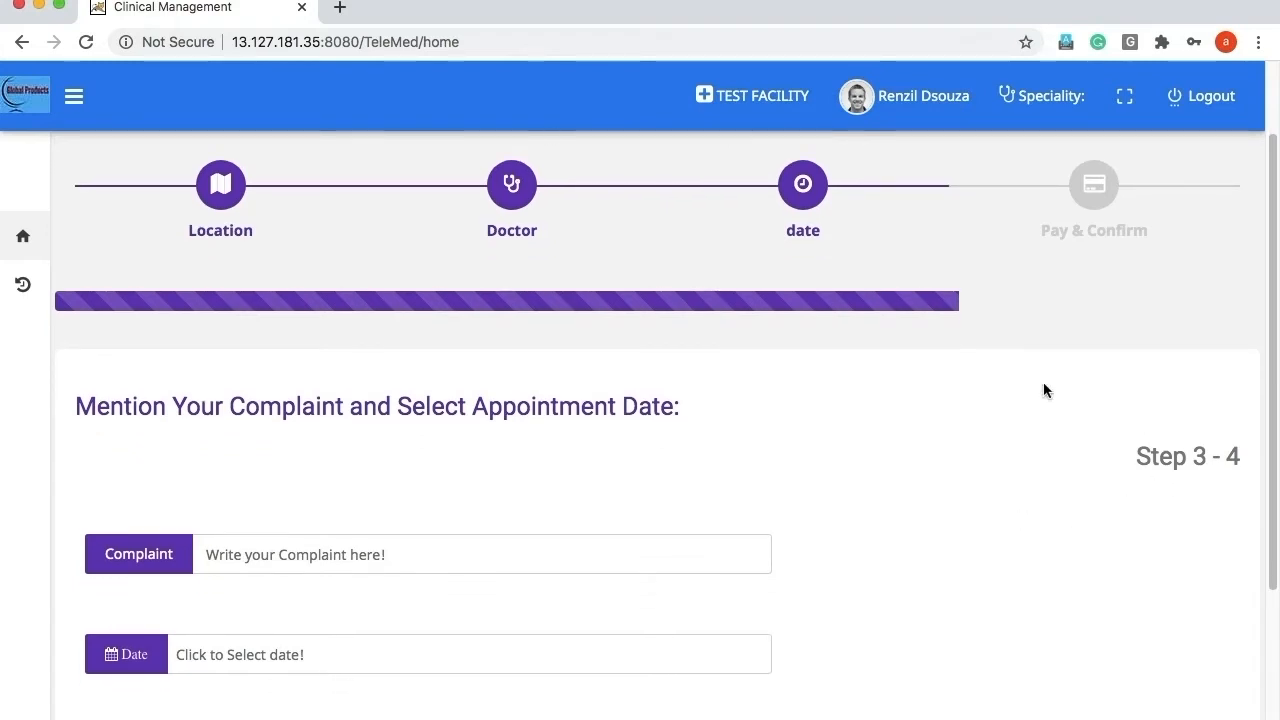
click(315, 554)
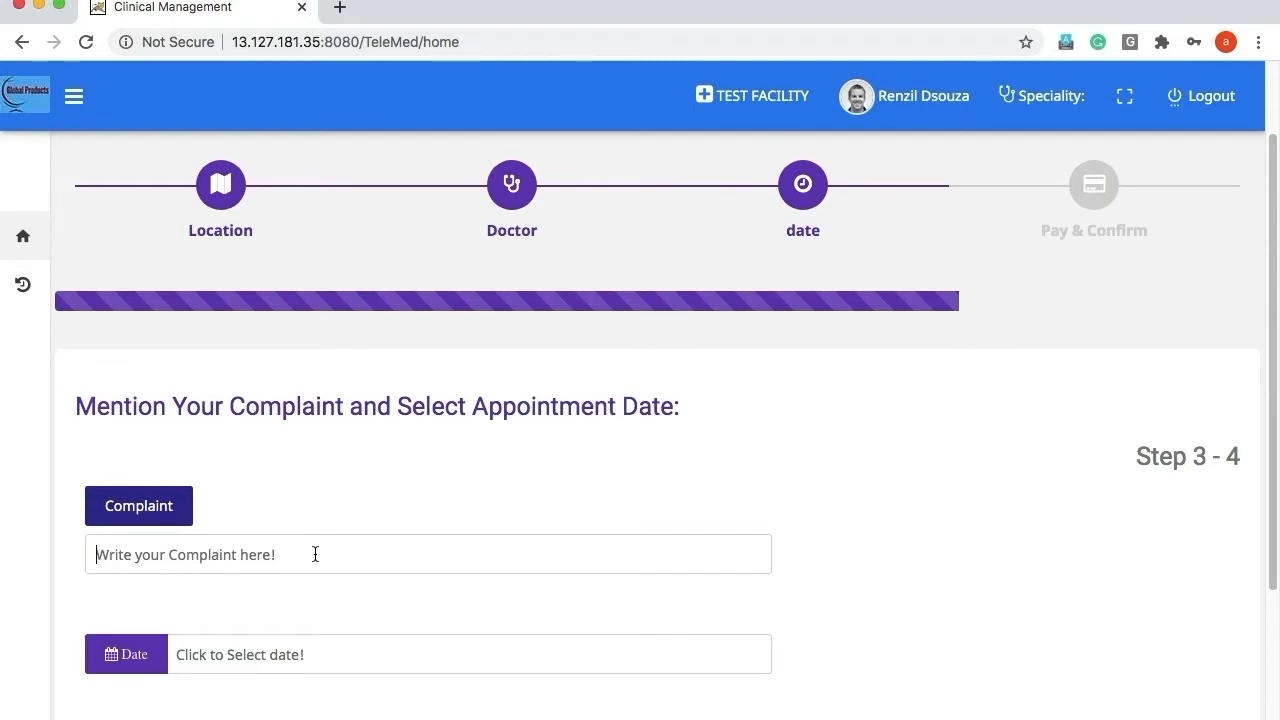
text(Eye)
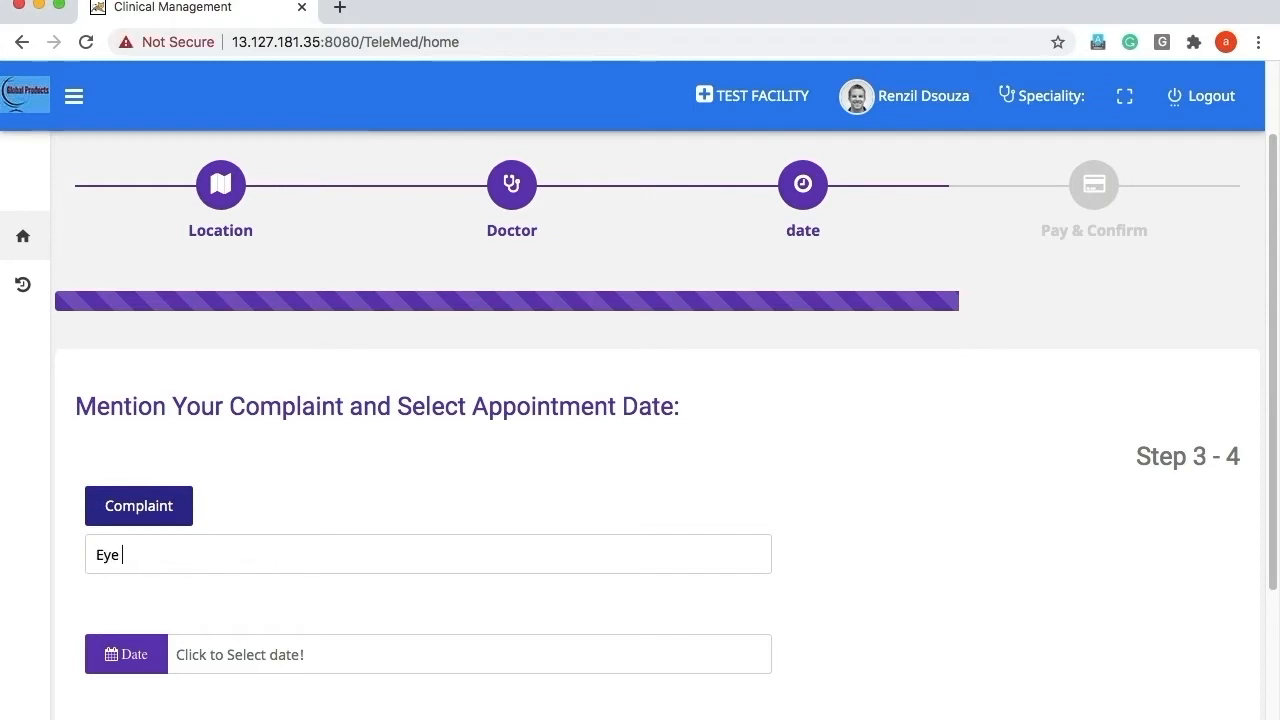
text( irritation)
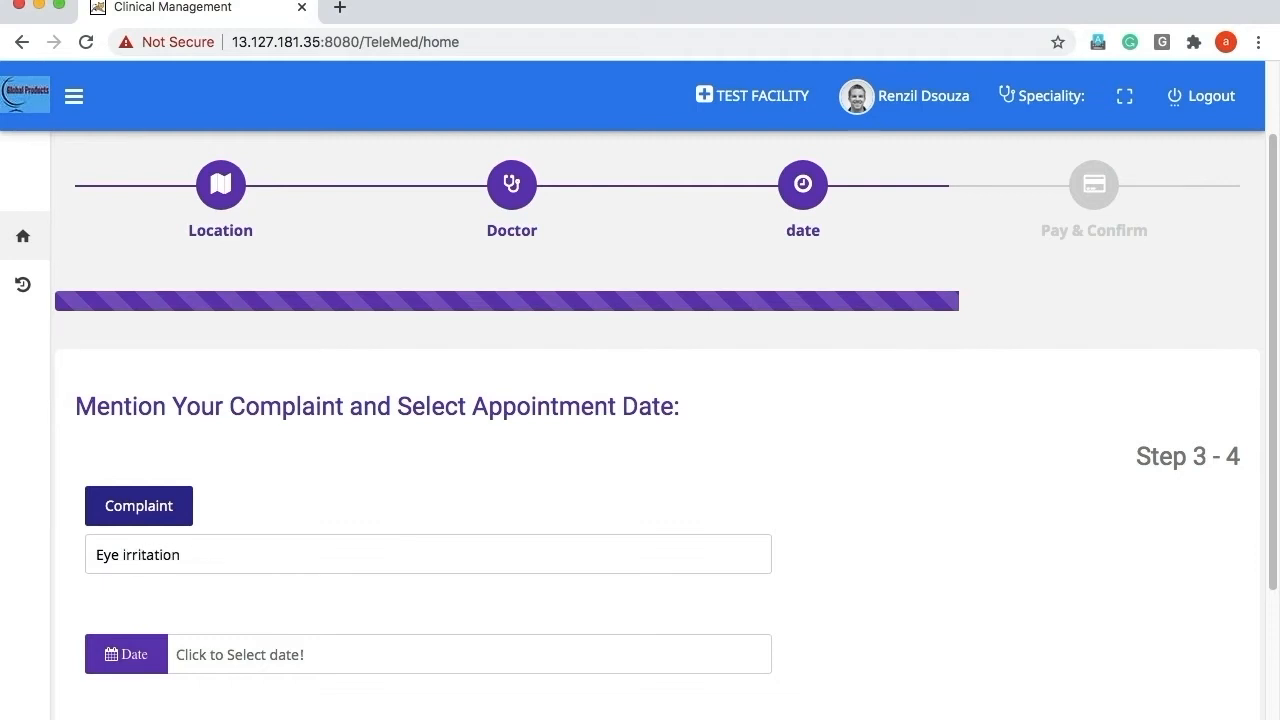
text(.)
click(300, 655)
click(222, 524)
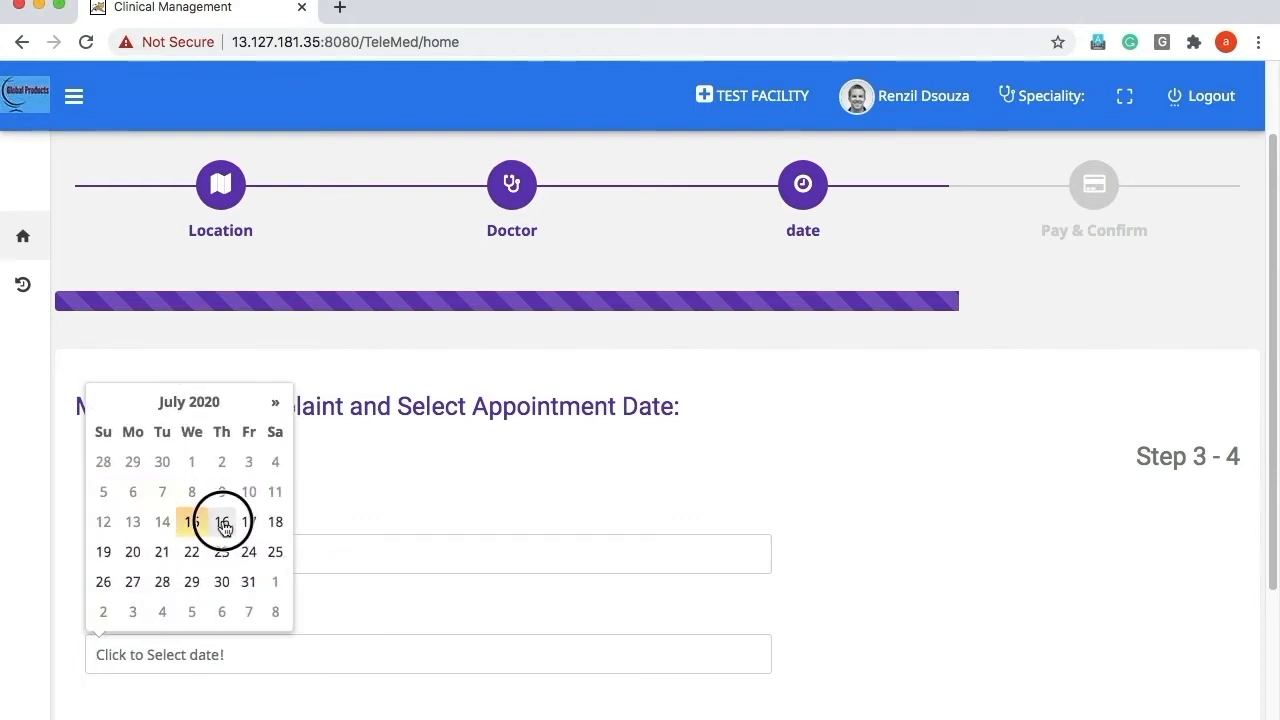
Browse the time-shift wheel's shifts and pick the Morning 11:00 slot.
scroll(592, 540, down, 1)
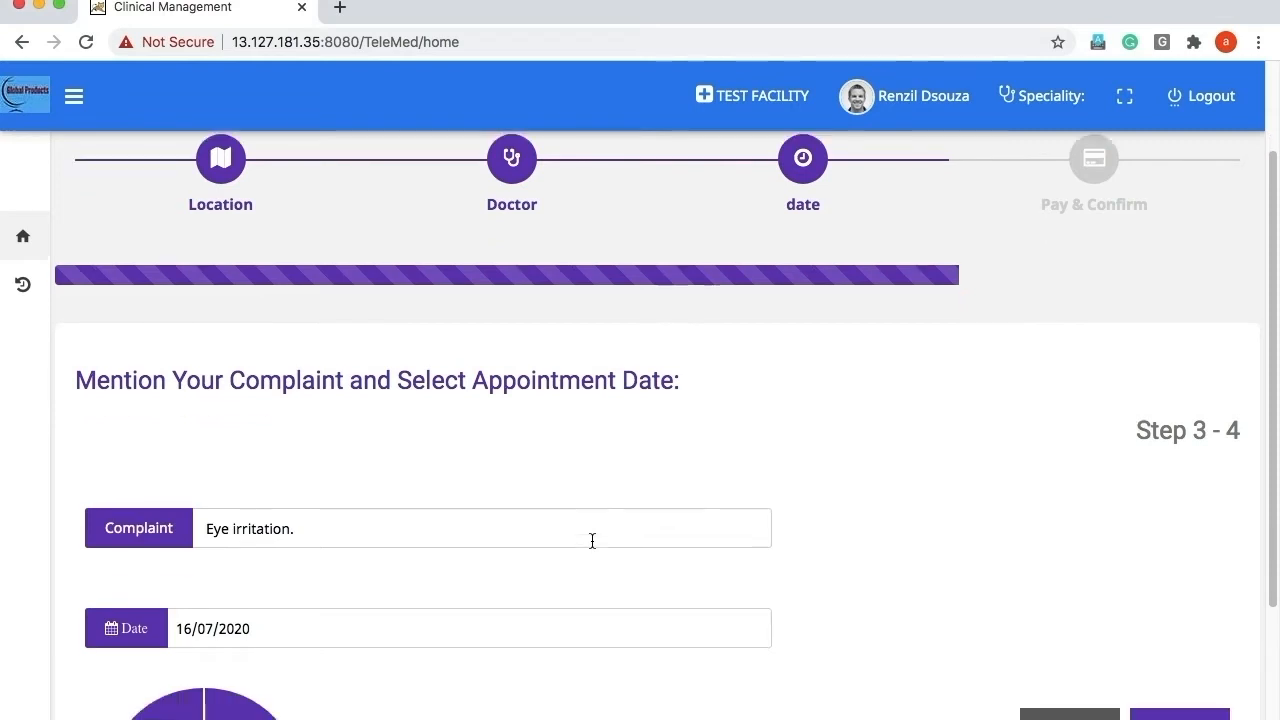
scroll(592, 540, down, 2)
scroll(503, 616, down, 2)
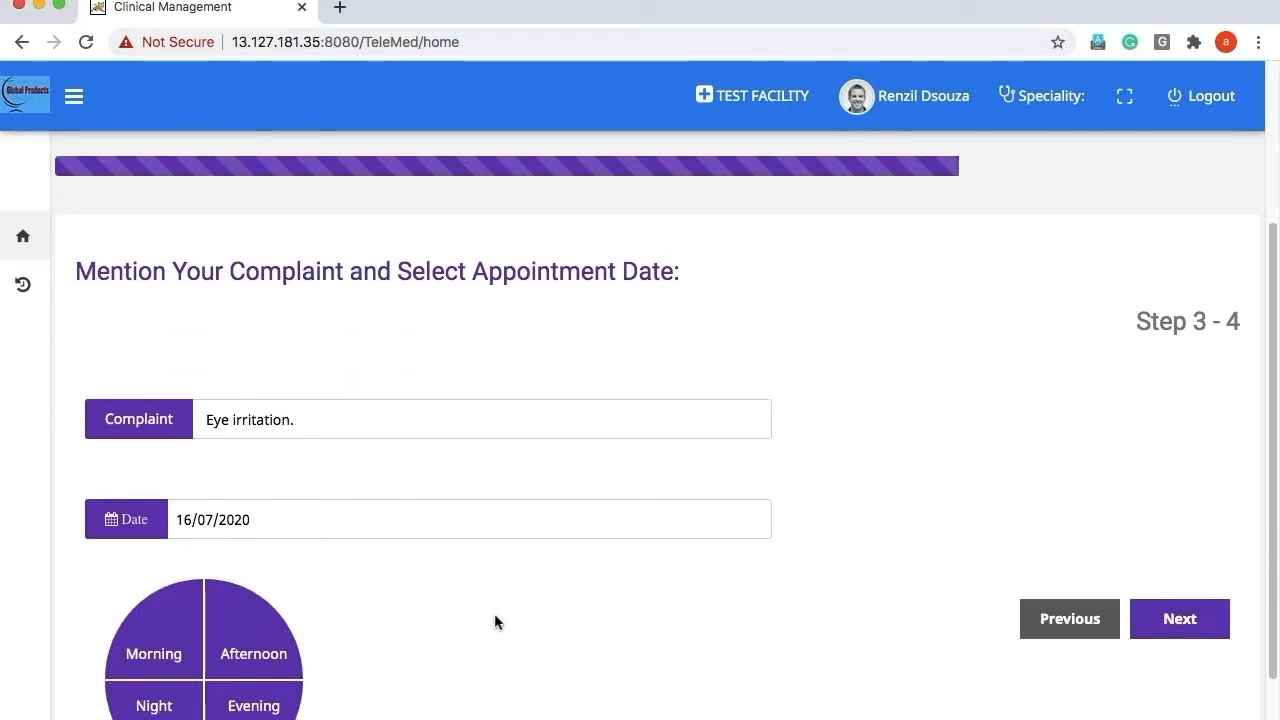
scroll(494, 614, down, 3)
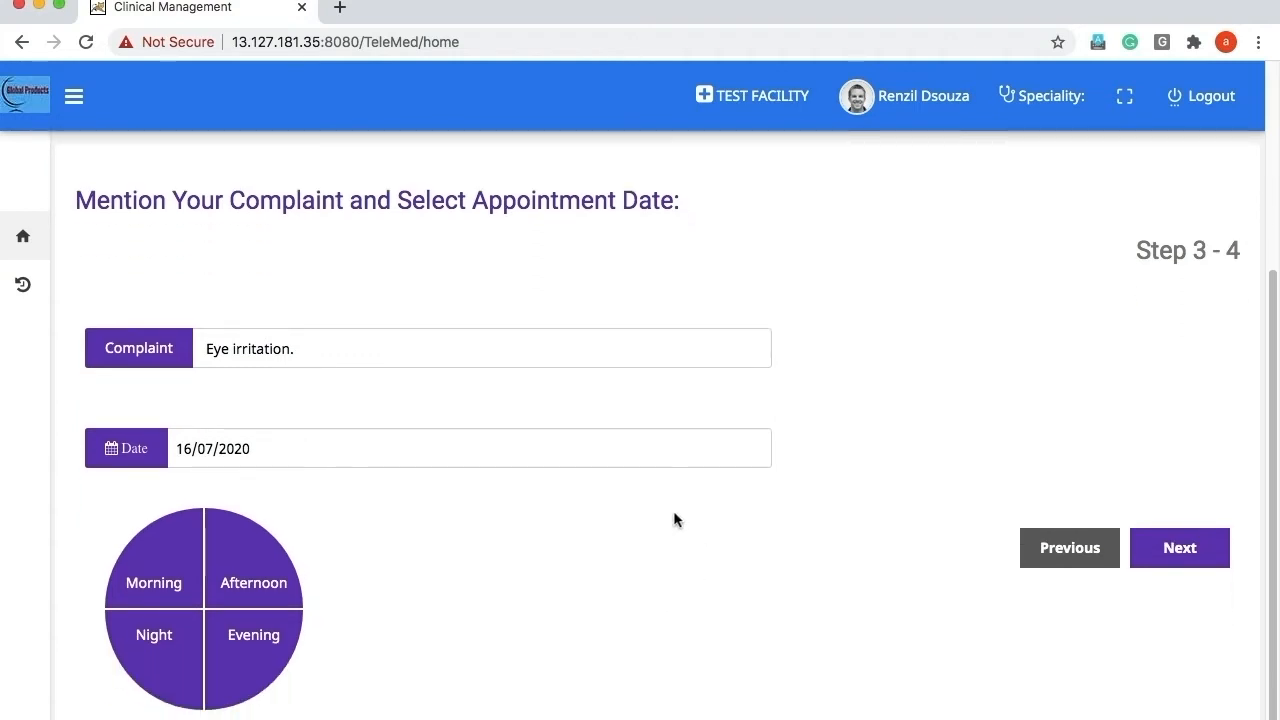
click(166, 574)
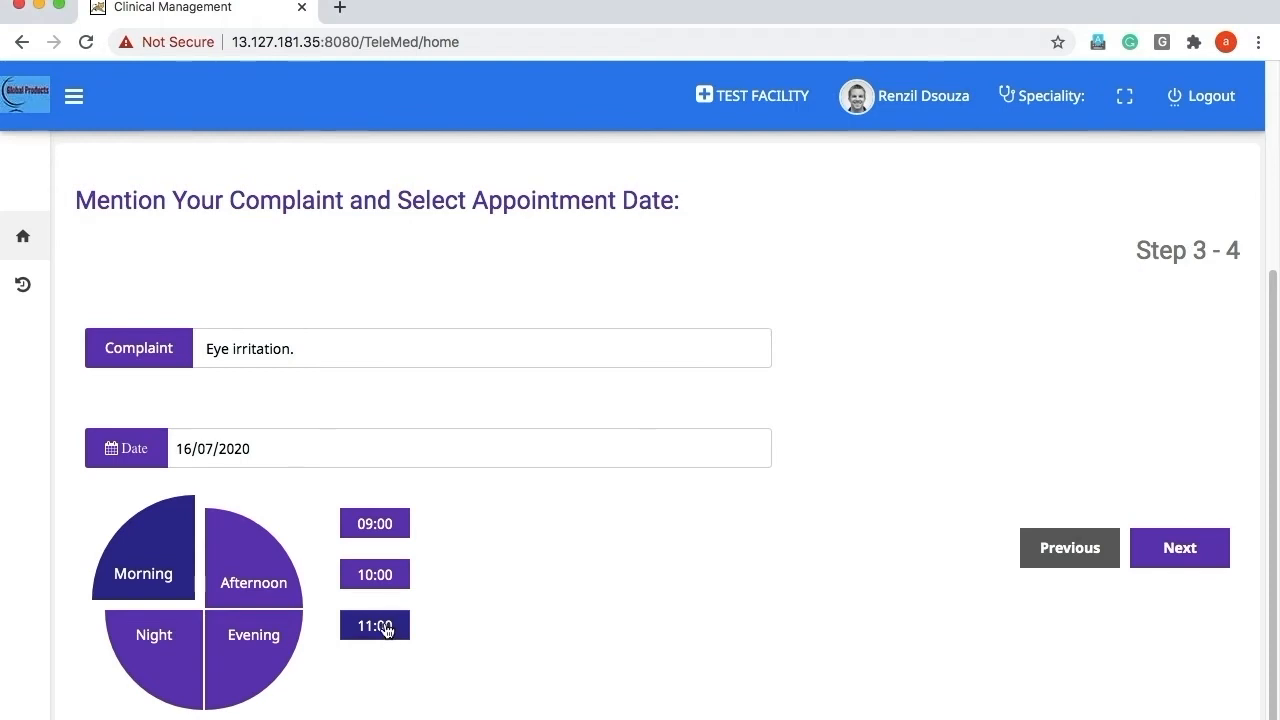
click(266, 576)
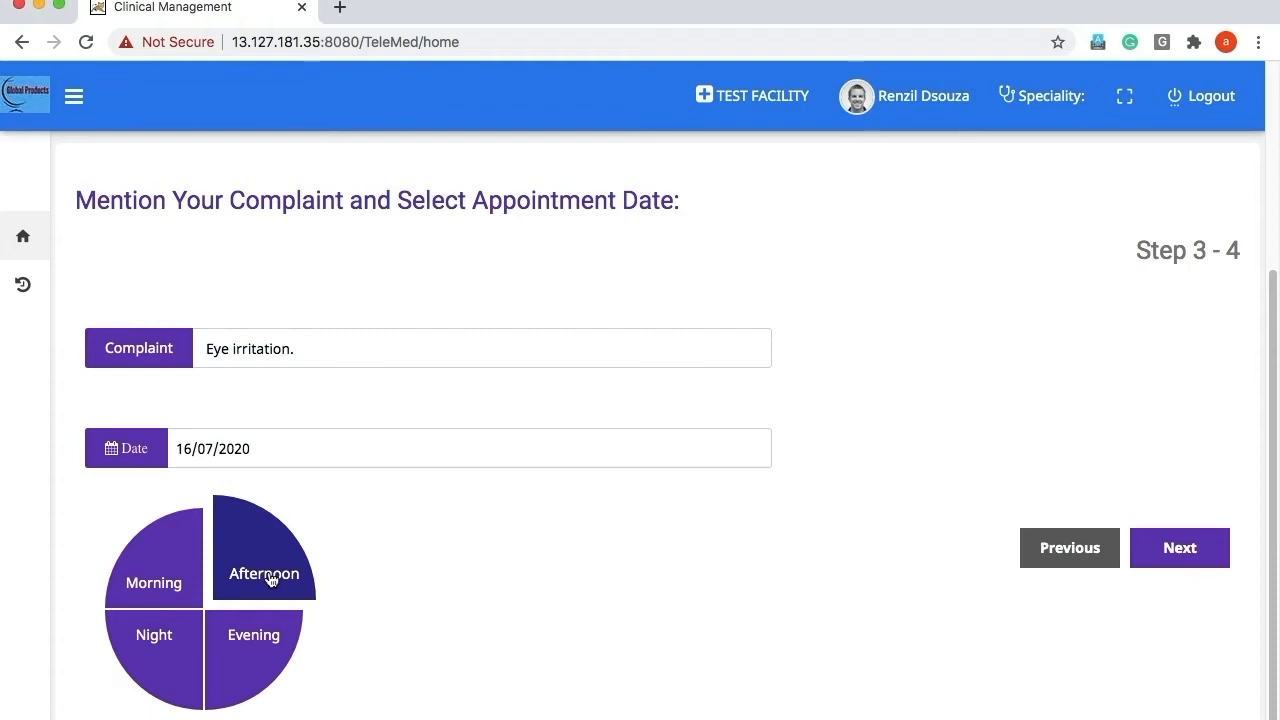
click(247, 646)
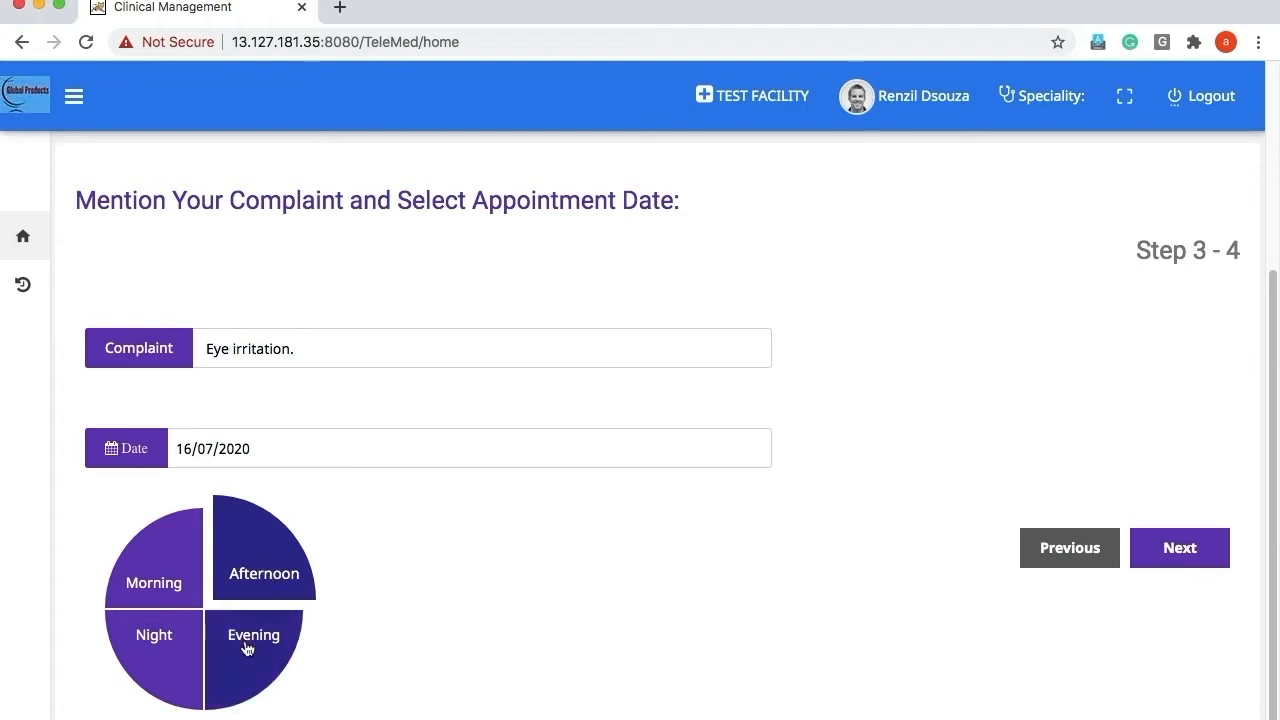
click(165, 645)
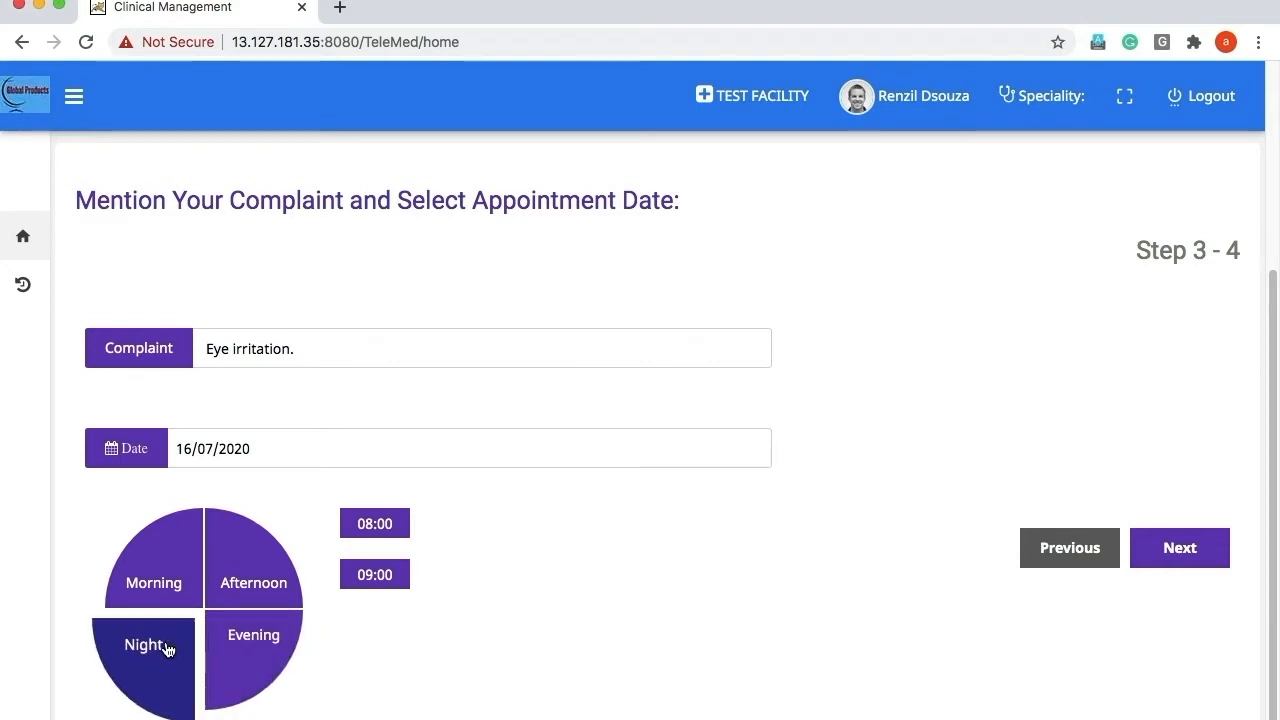
click(160, 580)
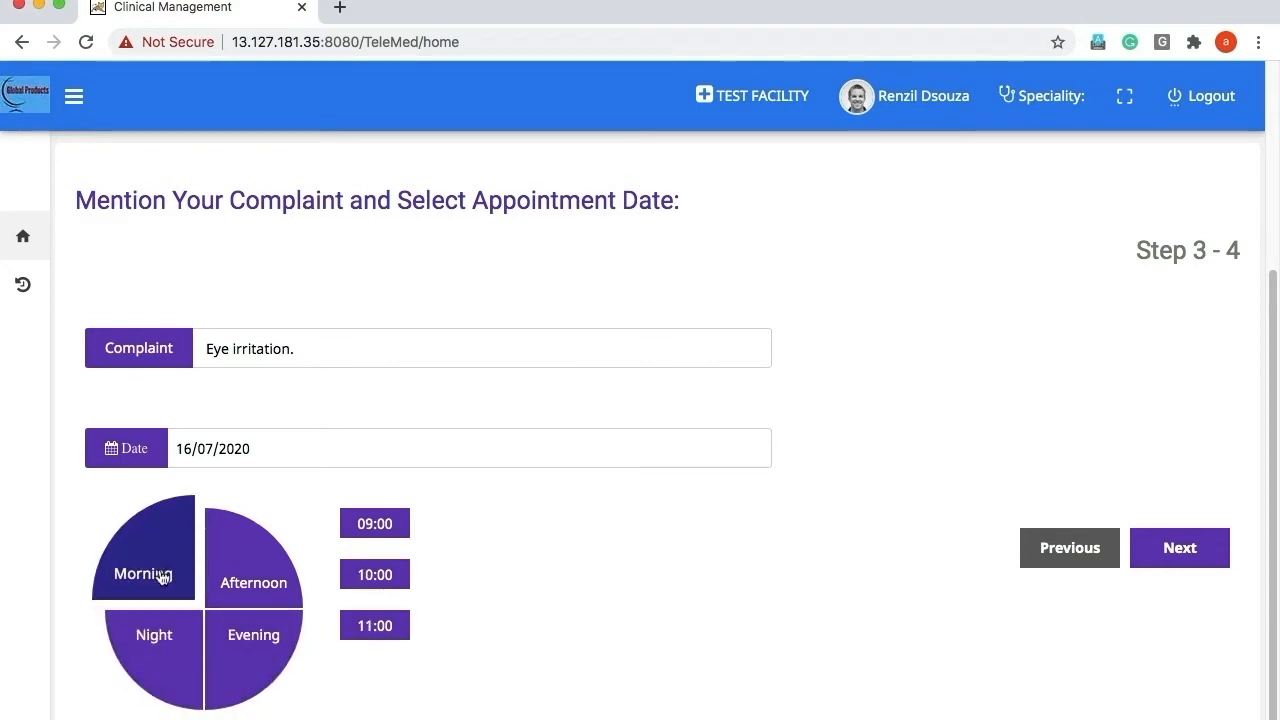
click(375, 628)
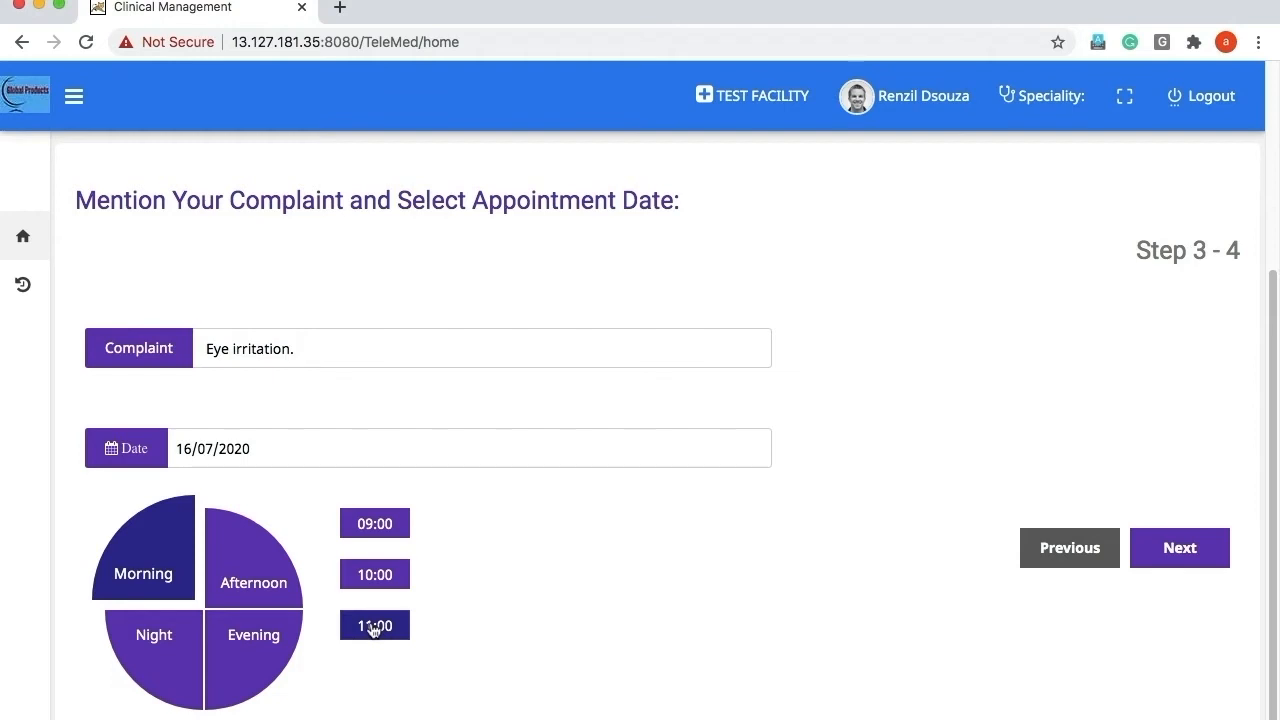
Continue to Step 4 and save the booking with Update/Pay, paying Rs. 500.00.
click(1192, 560)
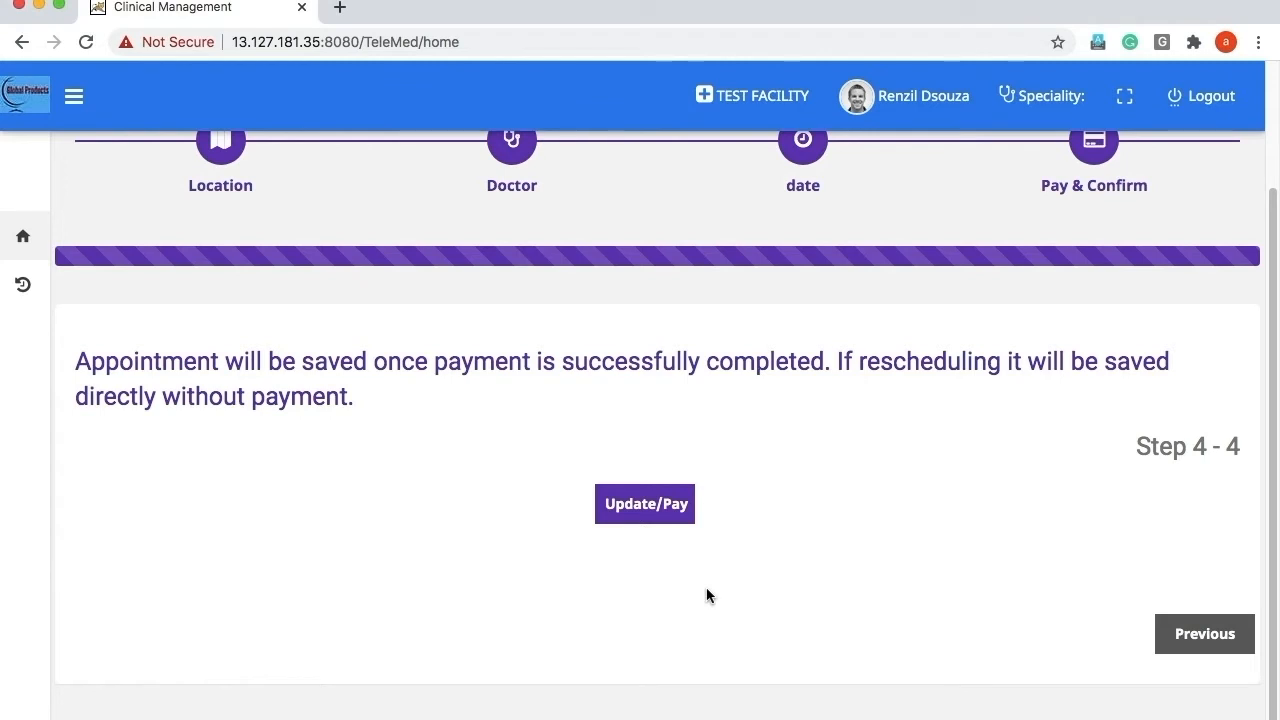
click(640, 508)
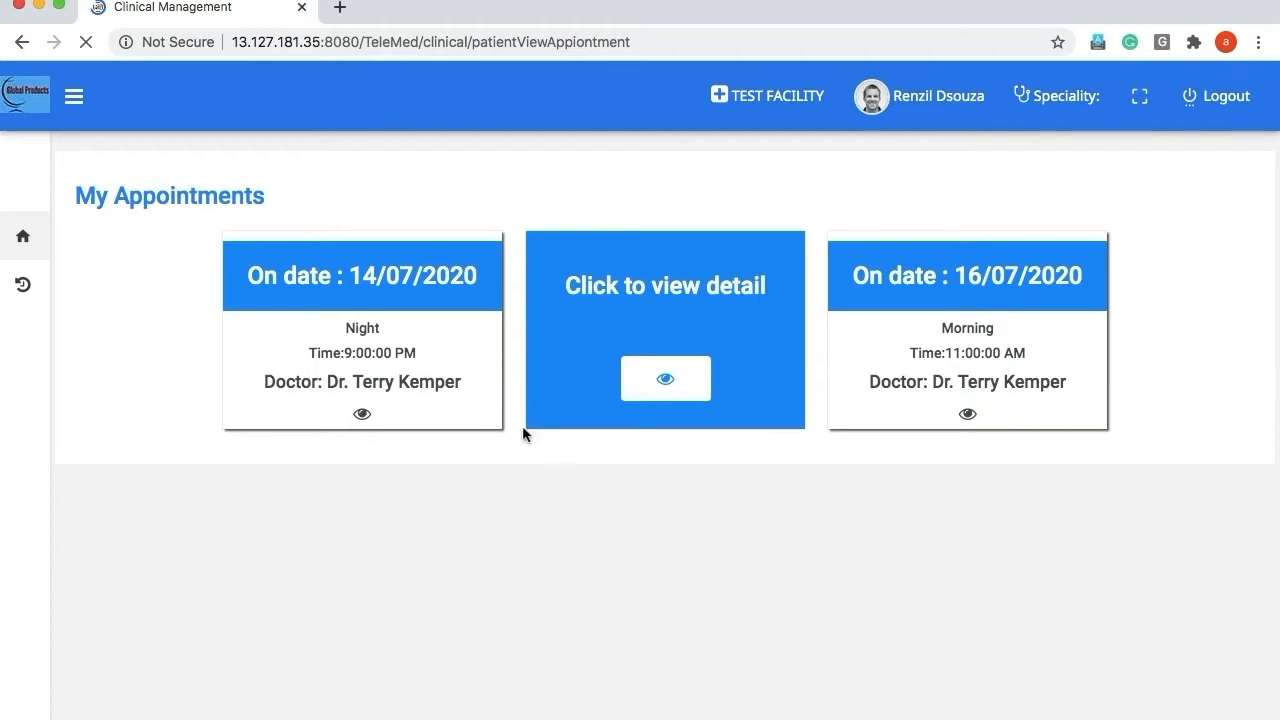
View the 15/07/2020 appointment's details, try Edit, close them, and log out.
click(662, 378)
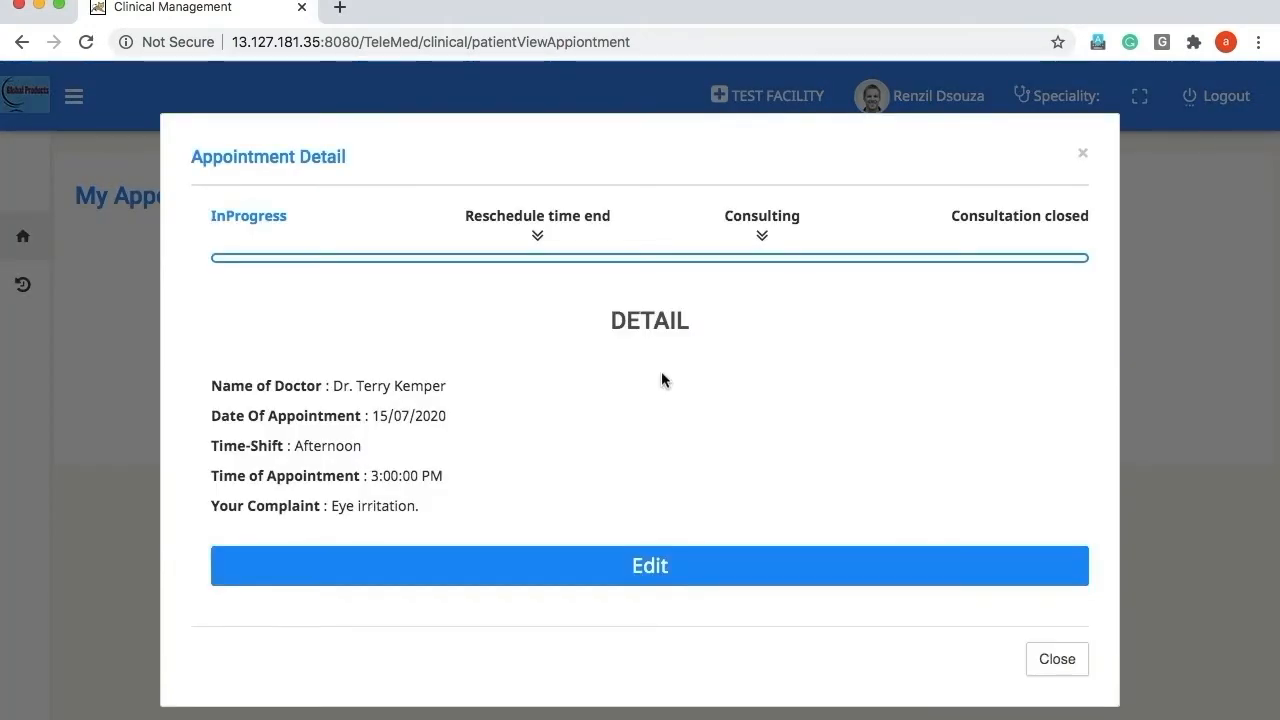
click(650, 566)
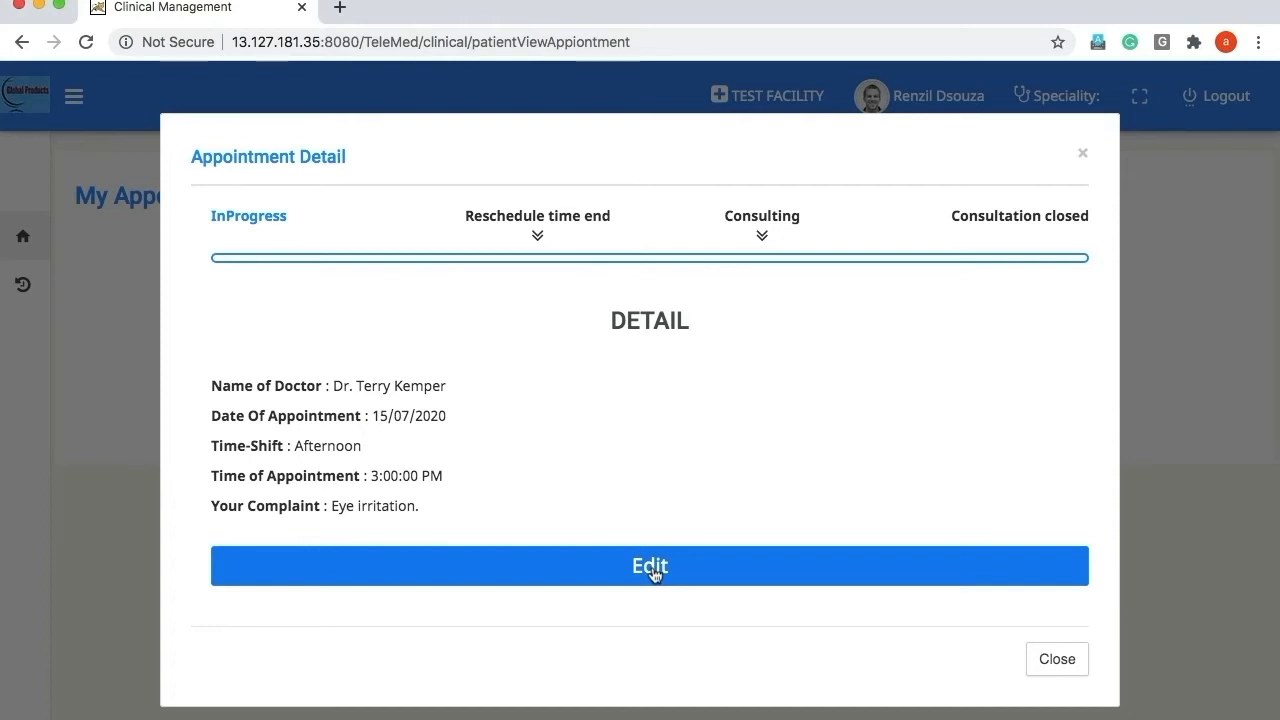
click(1054, 668)
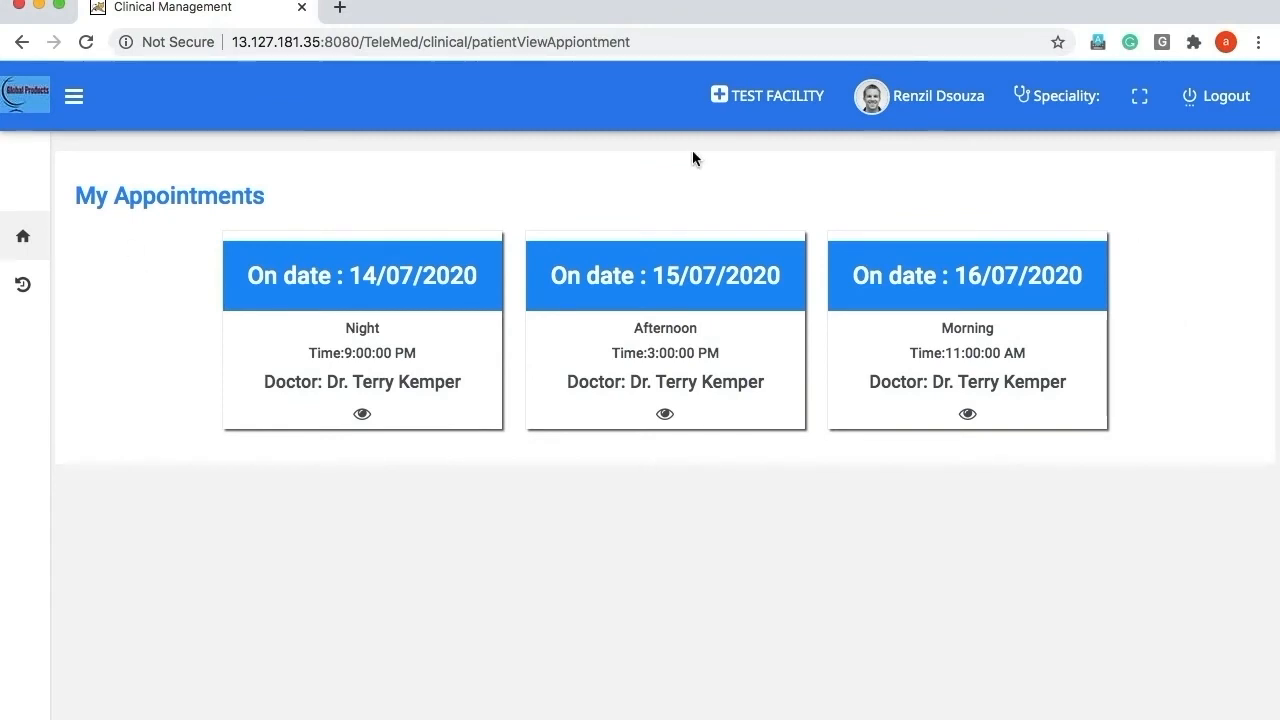
click(1222, 98)
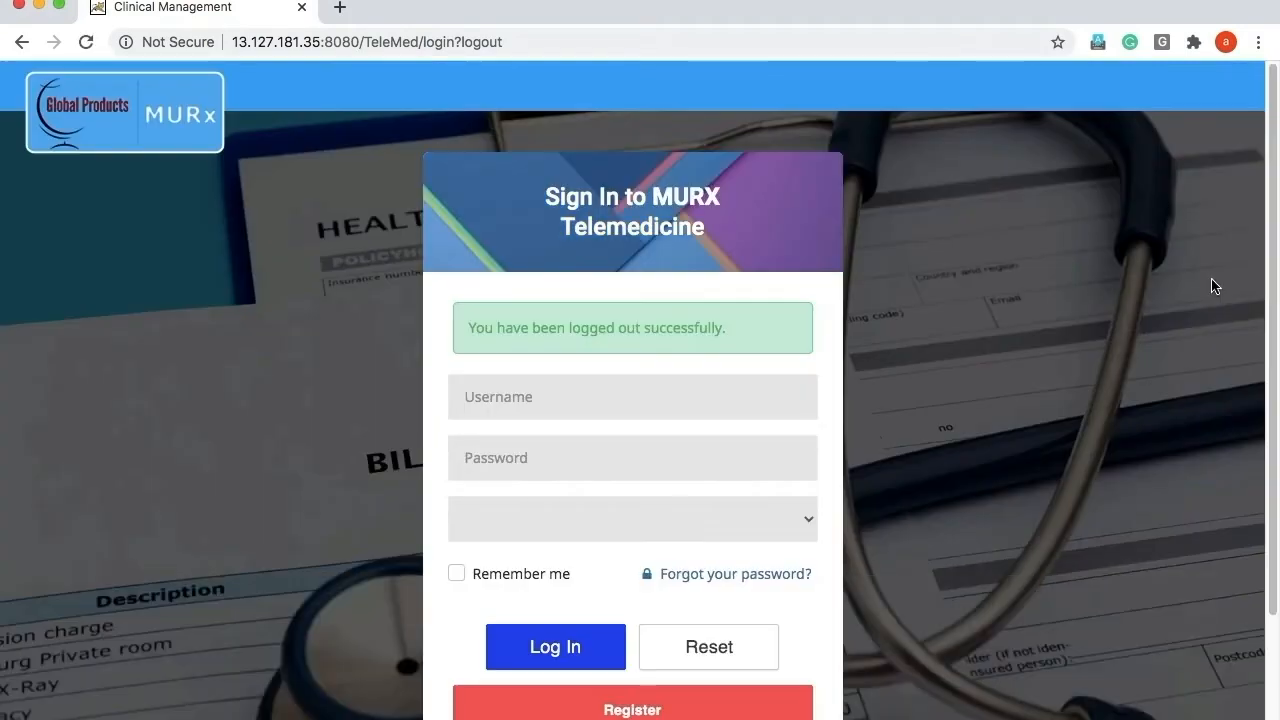
Log in as the doctor at TEST FACILITY and open the 3:00 PM patient's consultation.
click(517, 396)
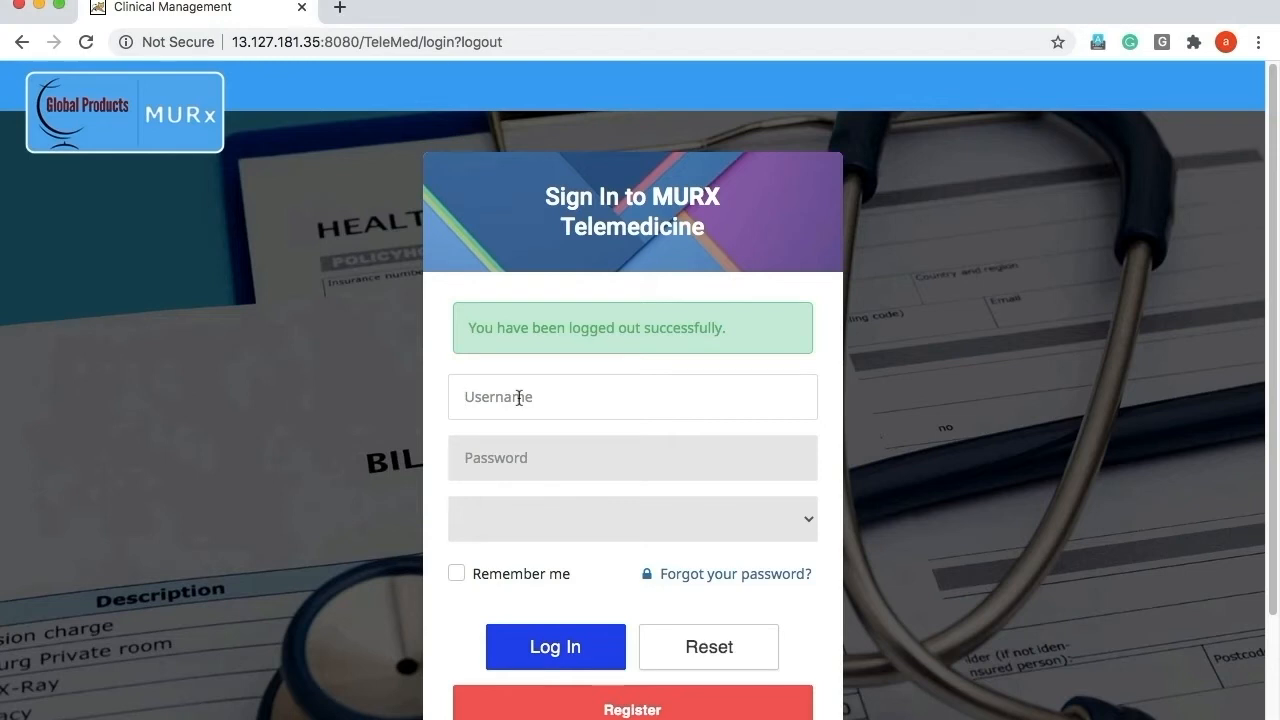
text(terry)
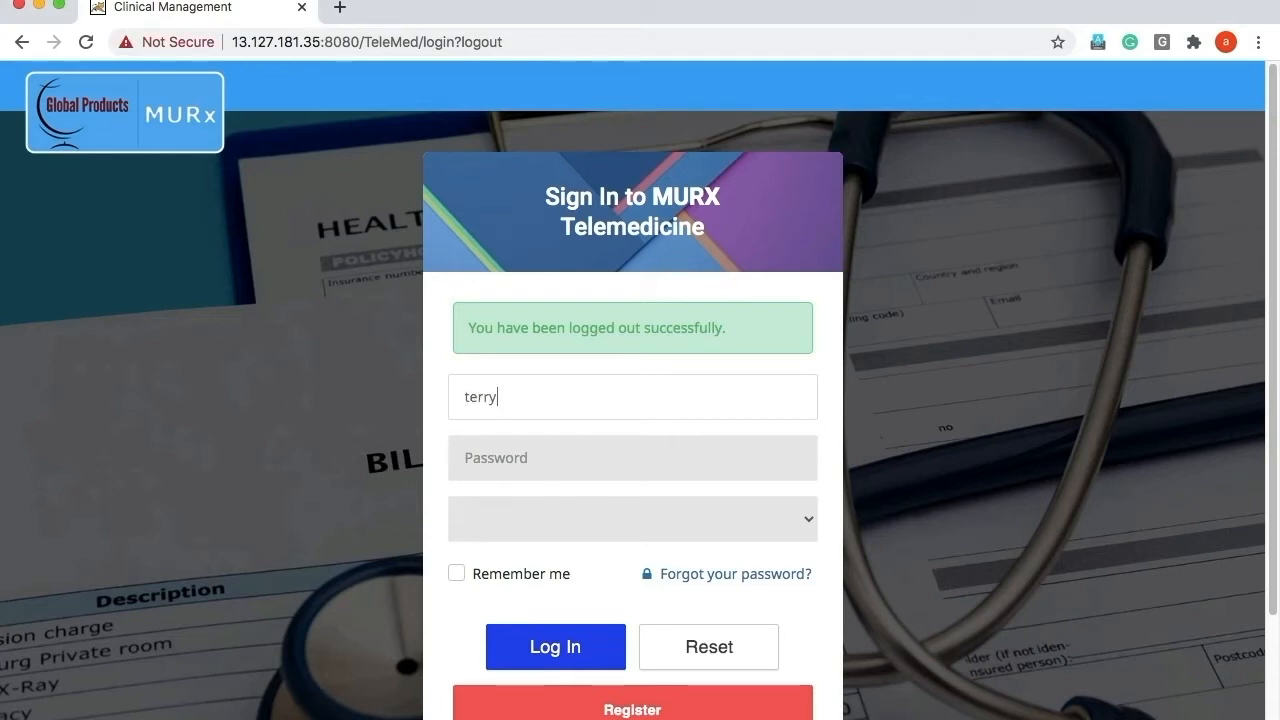
key(Tab)
text(12345678)
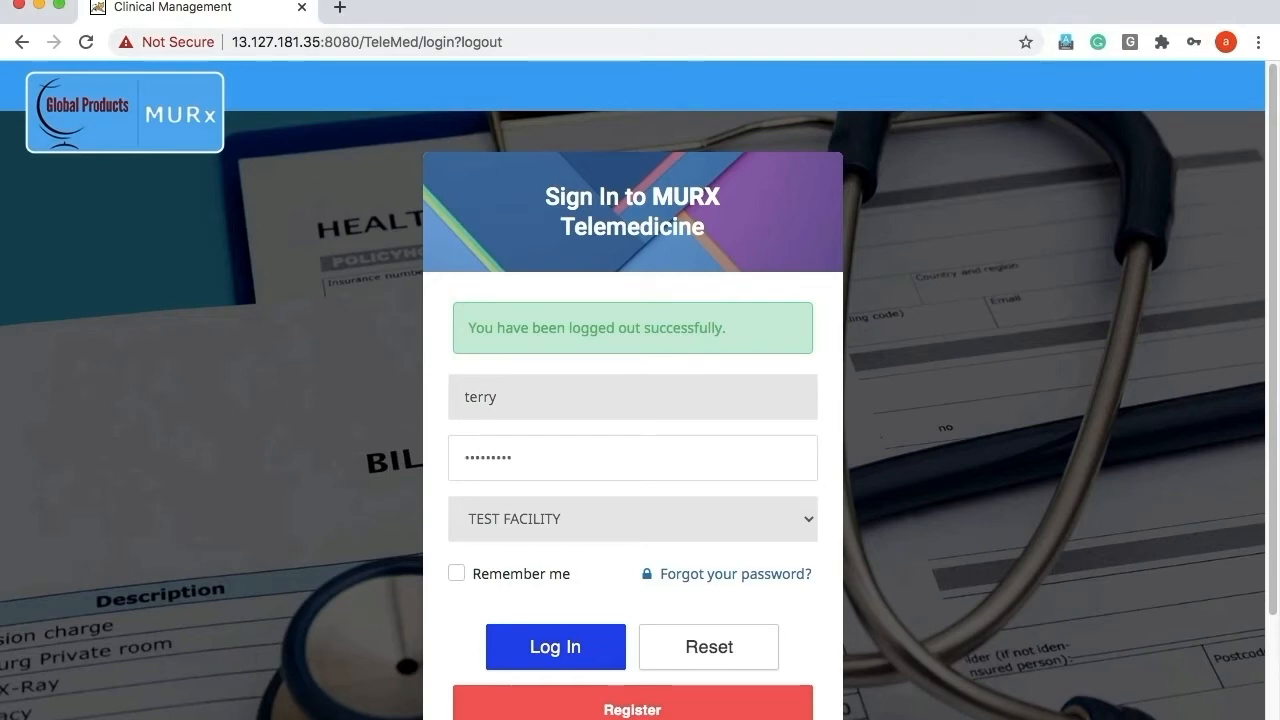
click(572, 650)
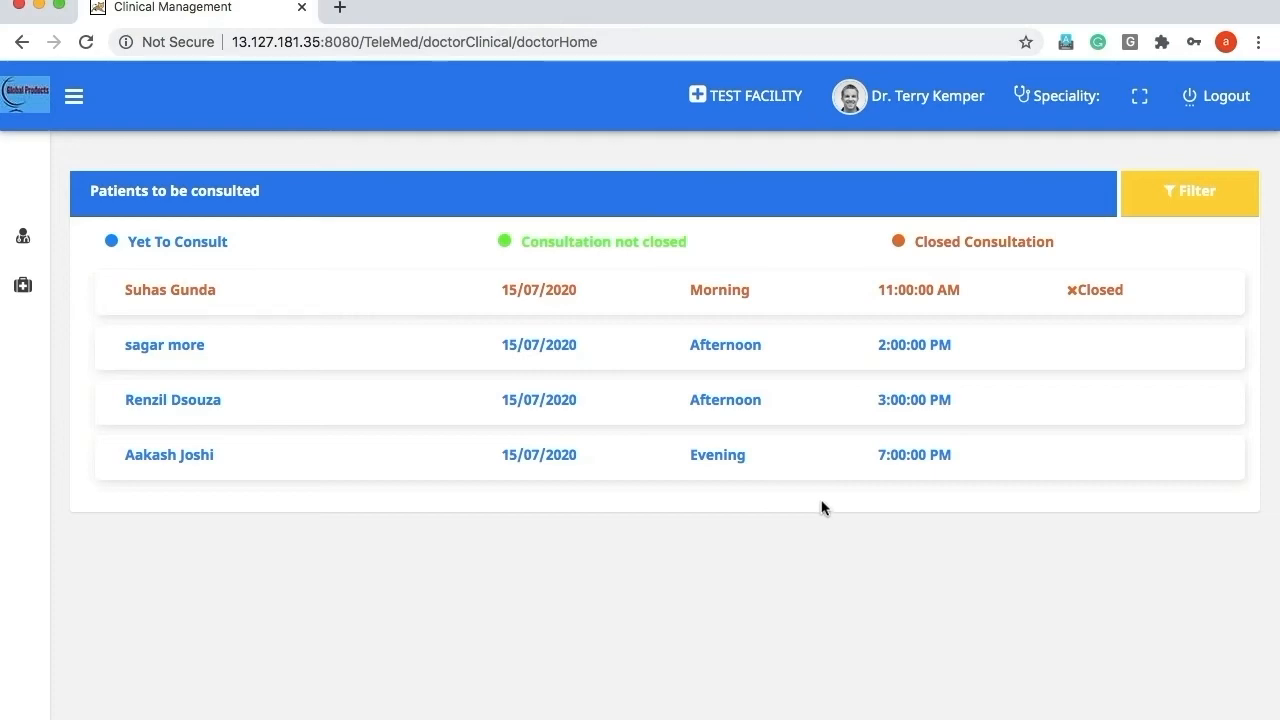
click(732, 402)
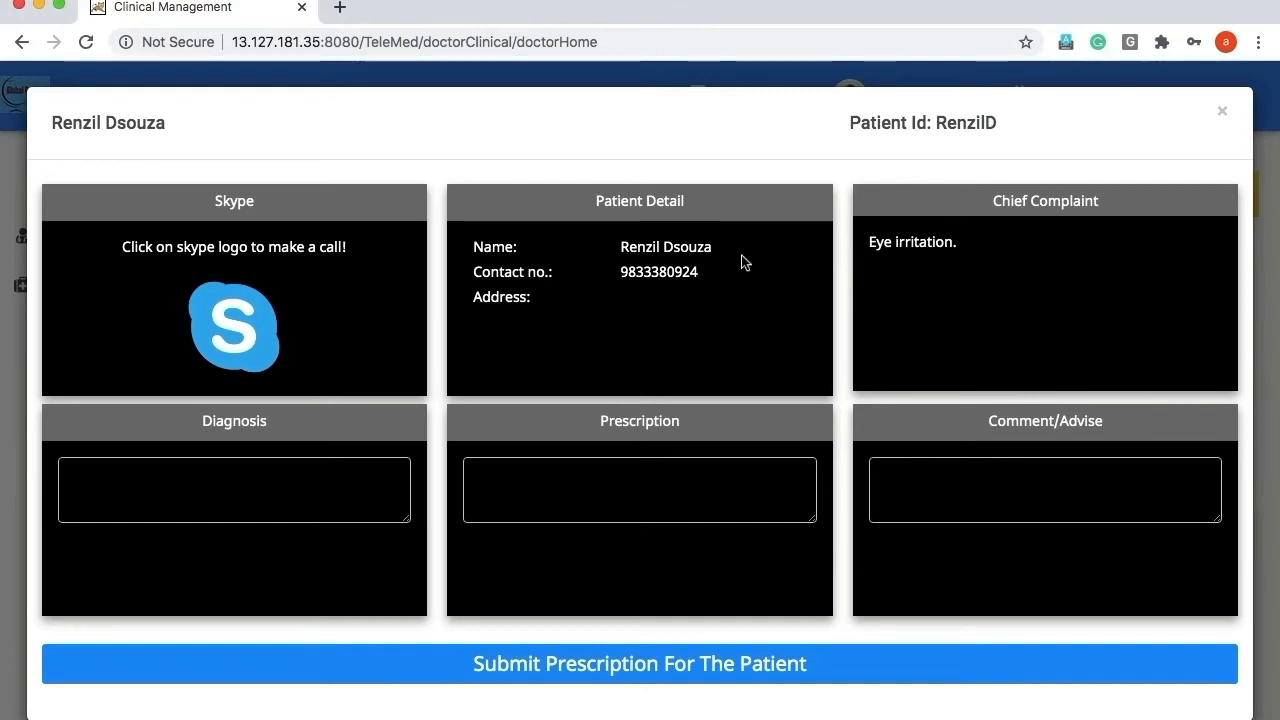
Launch Skype from the consultation form, allowing the browser to open it.
click(208, 308)
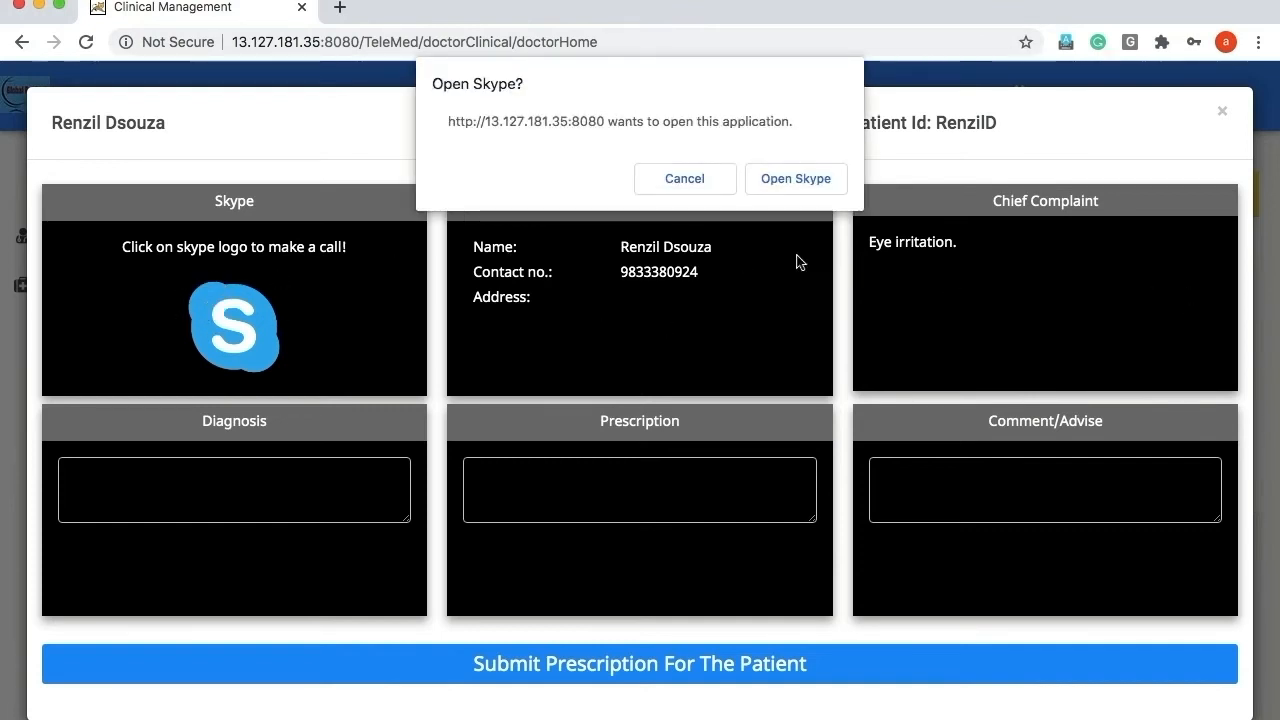
click(790, 180)
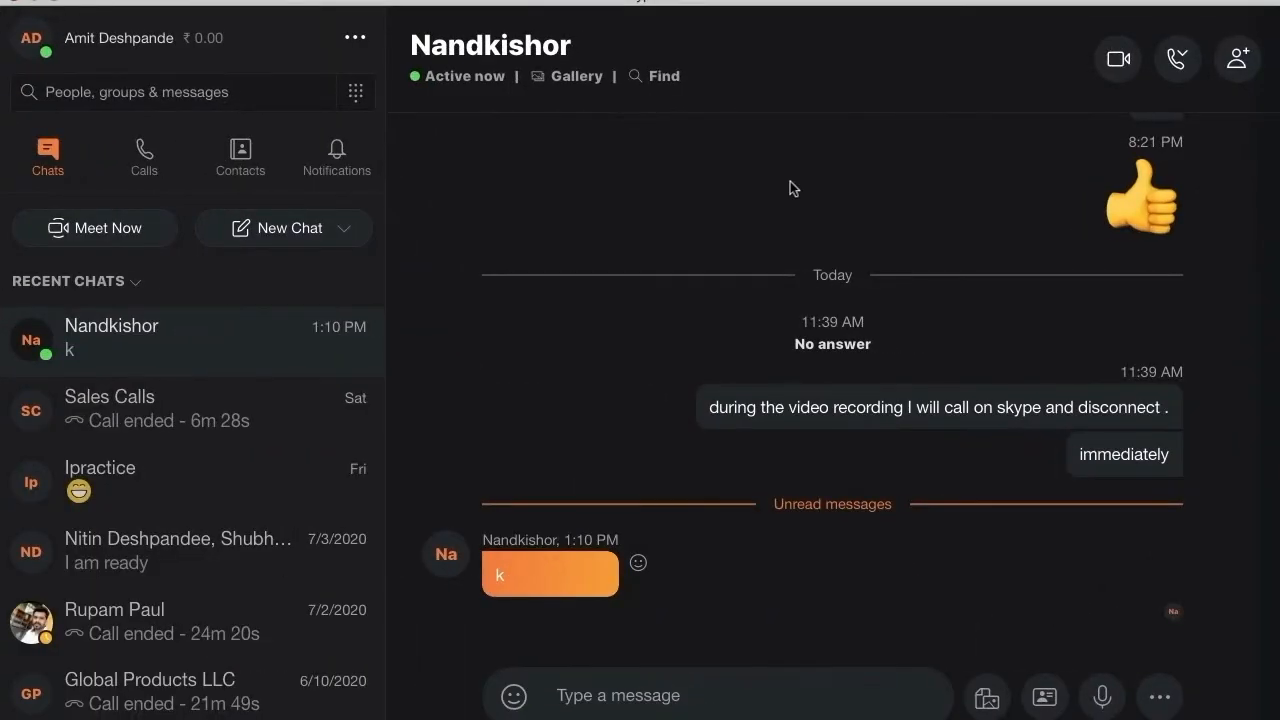
Video-call the Skype contact, hang up, and return to the consultation form in Chrome.
click(1106, 66)
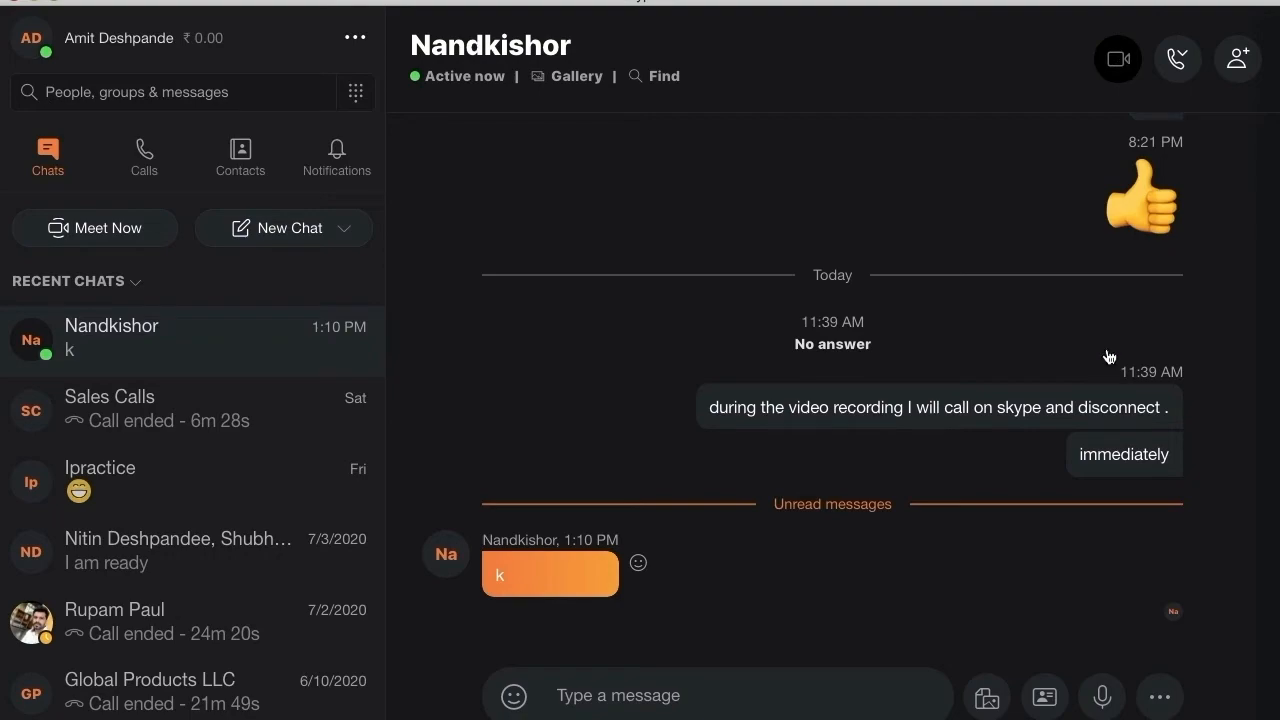
click(1118, 62)
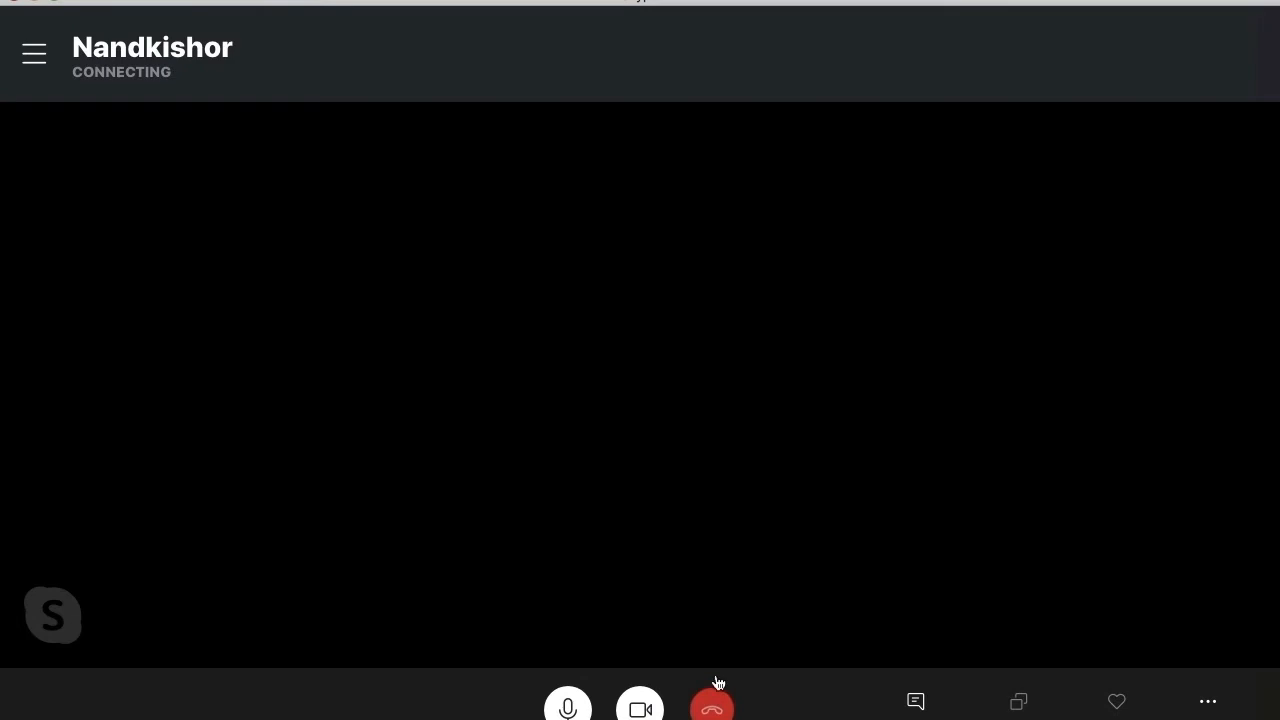
click(712, 706)
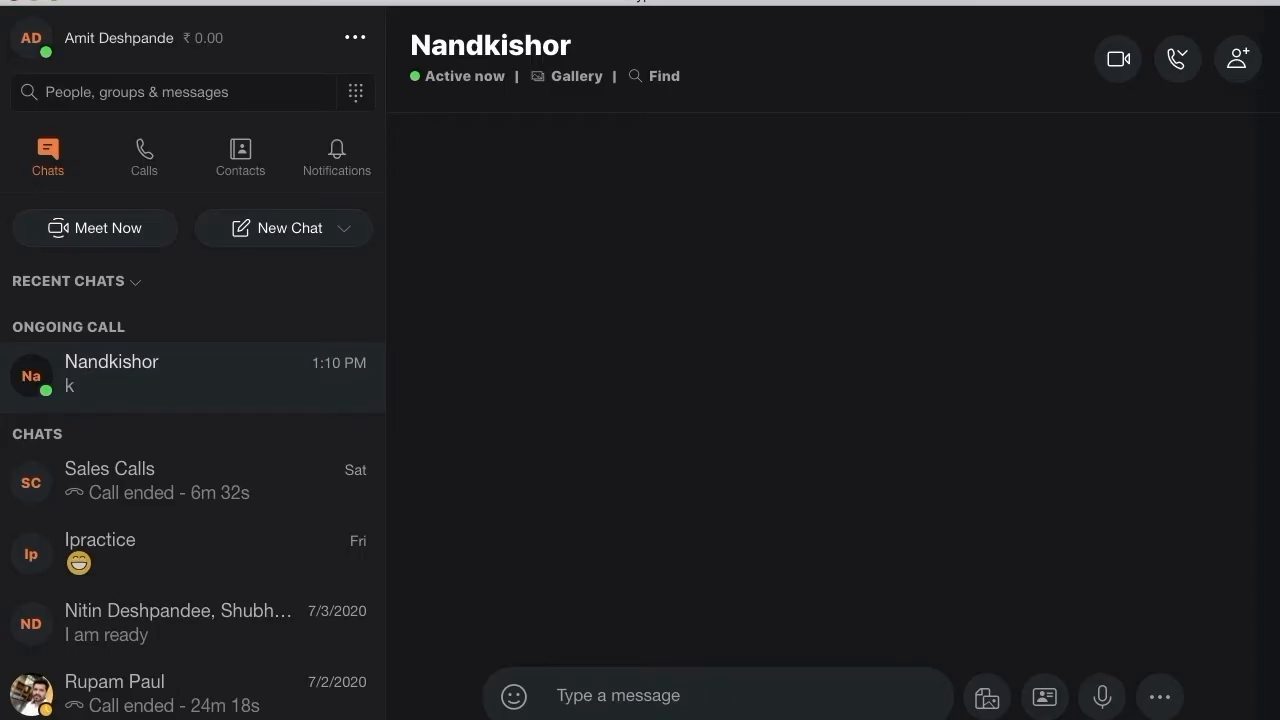
click(480, 708)
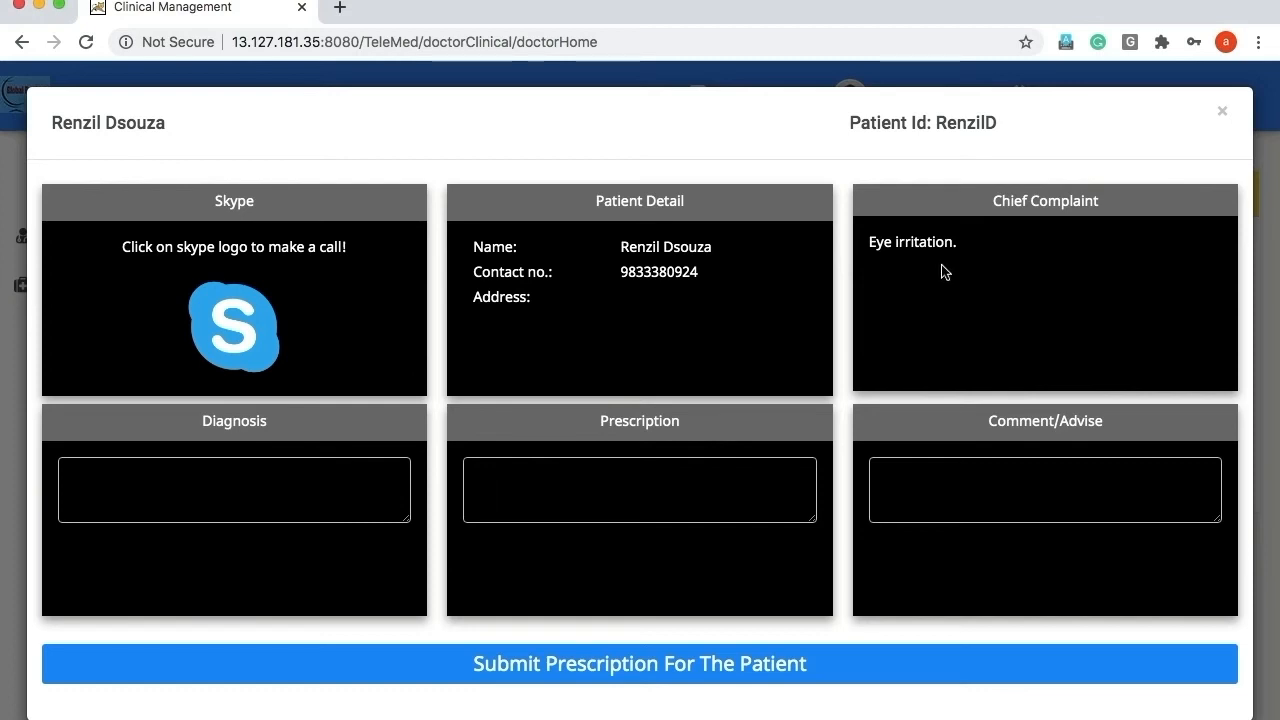
Enter 'Dry eyes.' in the Diagnosis field of the consultation form.
click(270, 480)
text(Dry eyes.)
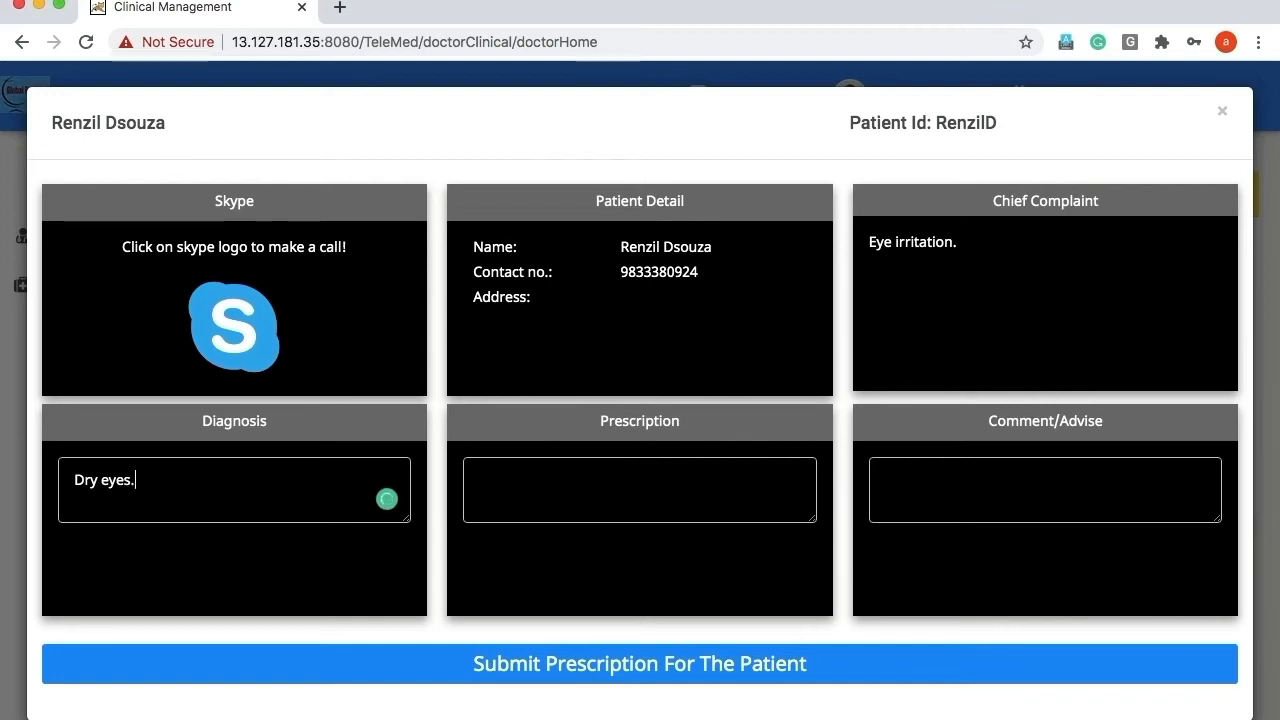
click(513, 479)
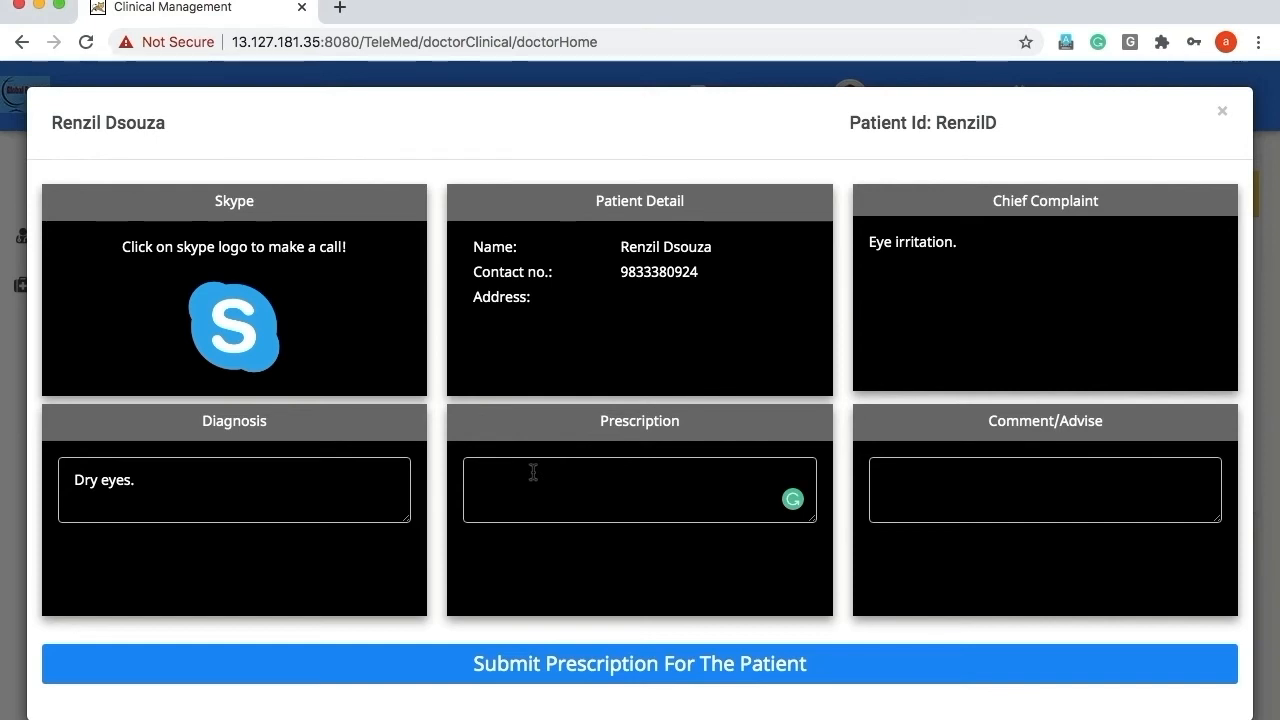
Write the prescription 'Clear eye lubricant drops.' with dosage '1 drop x 3 times for 15 days'.
text(Clear eye)
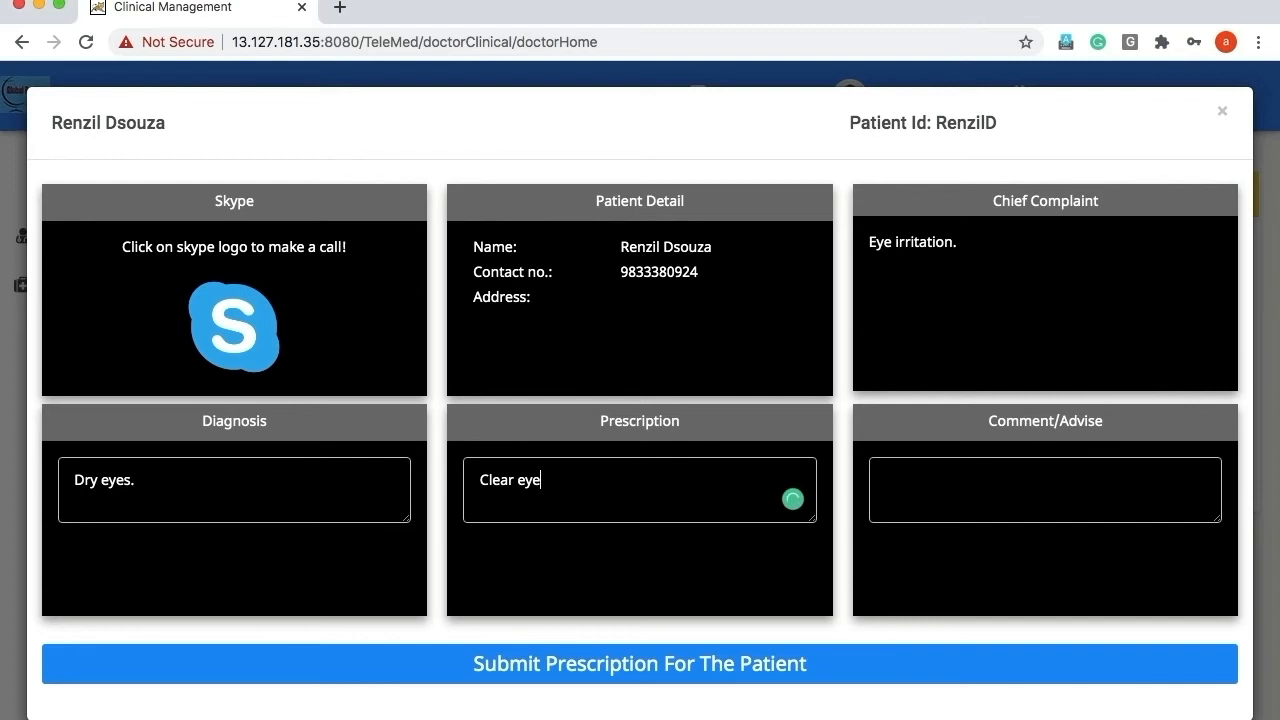
text(lubricant drop)
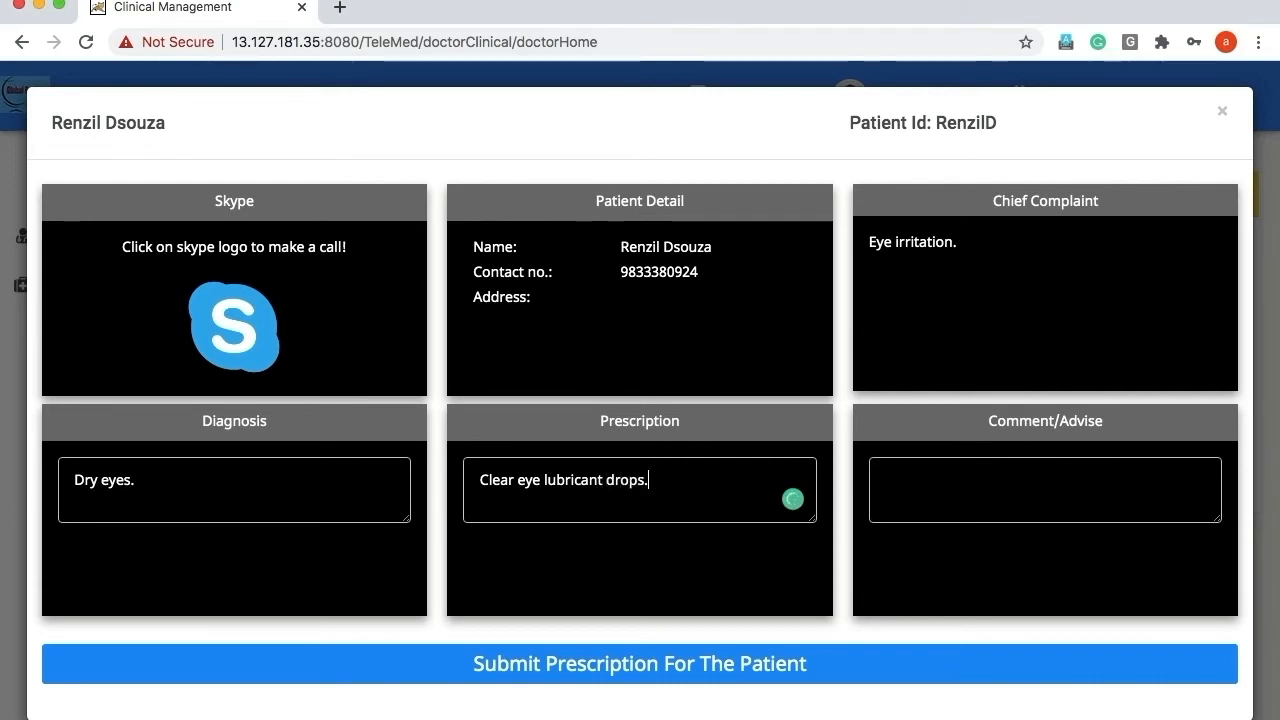
text(s.)
key(Return)
text(1 dr)
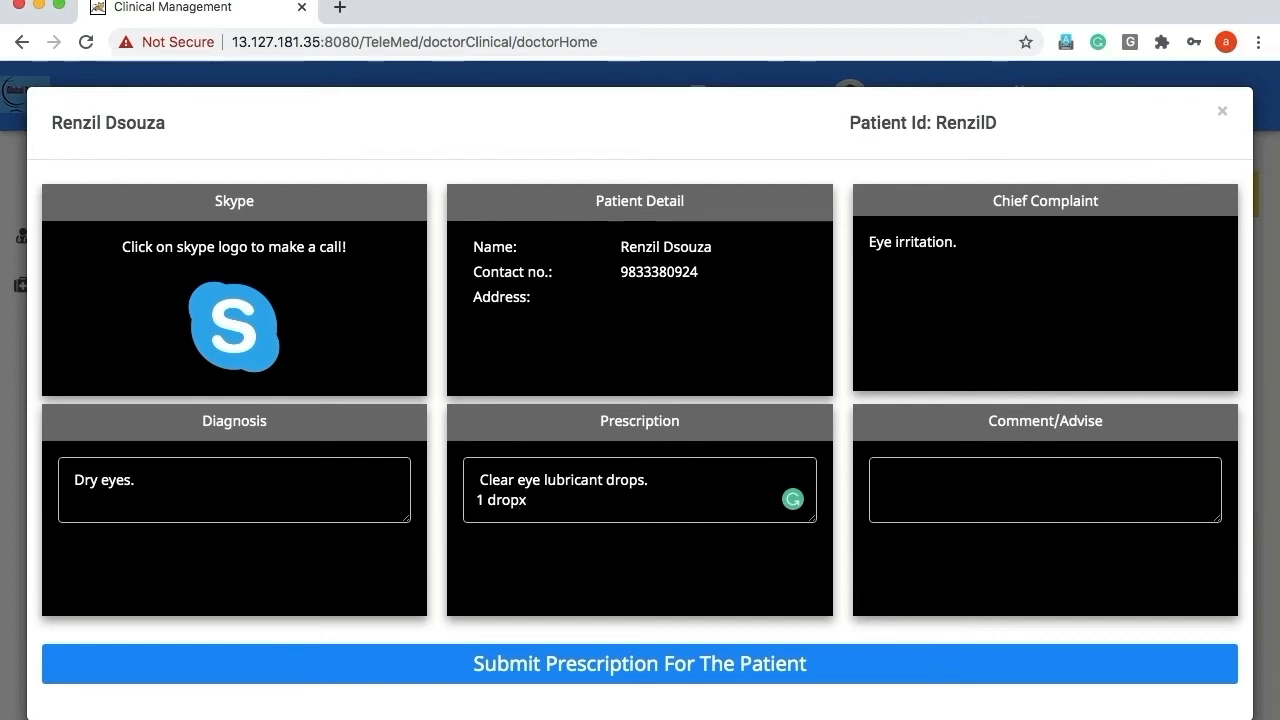
text(op x 3 times for)
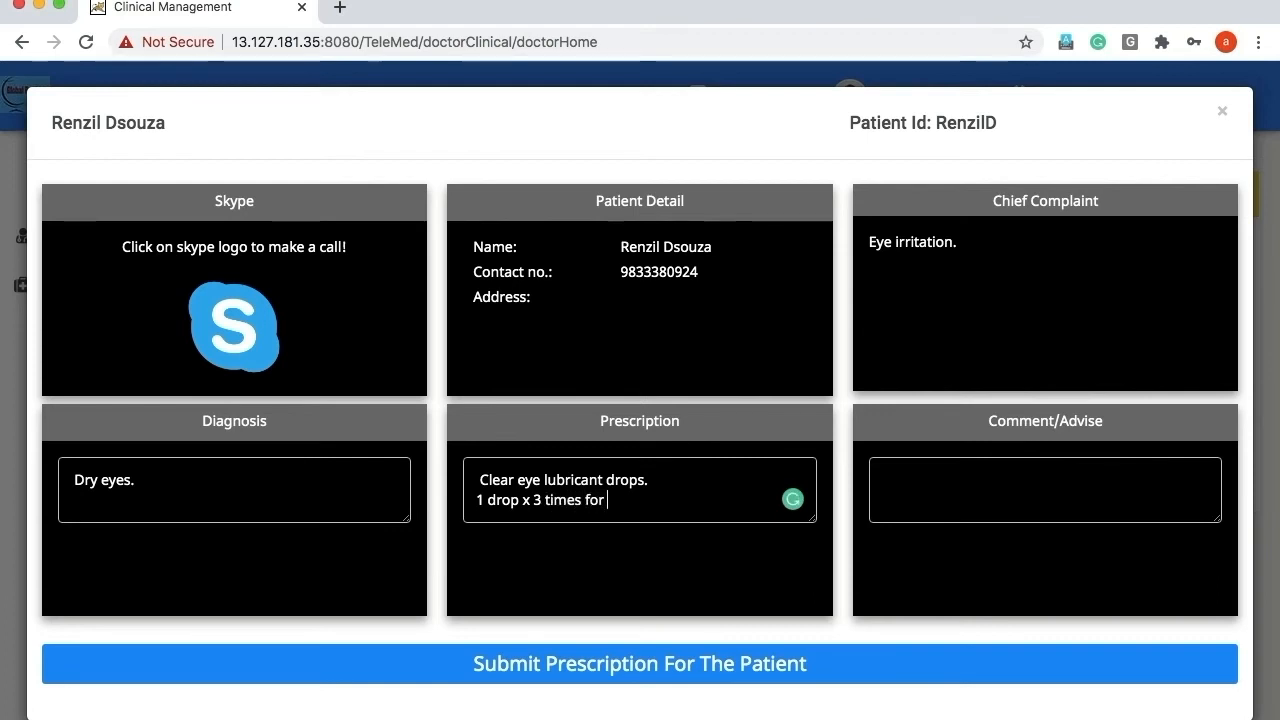
text( 15 )
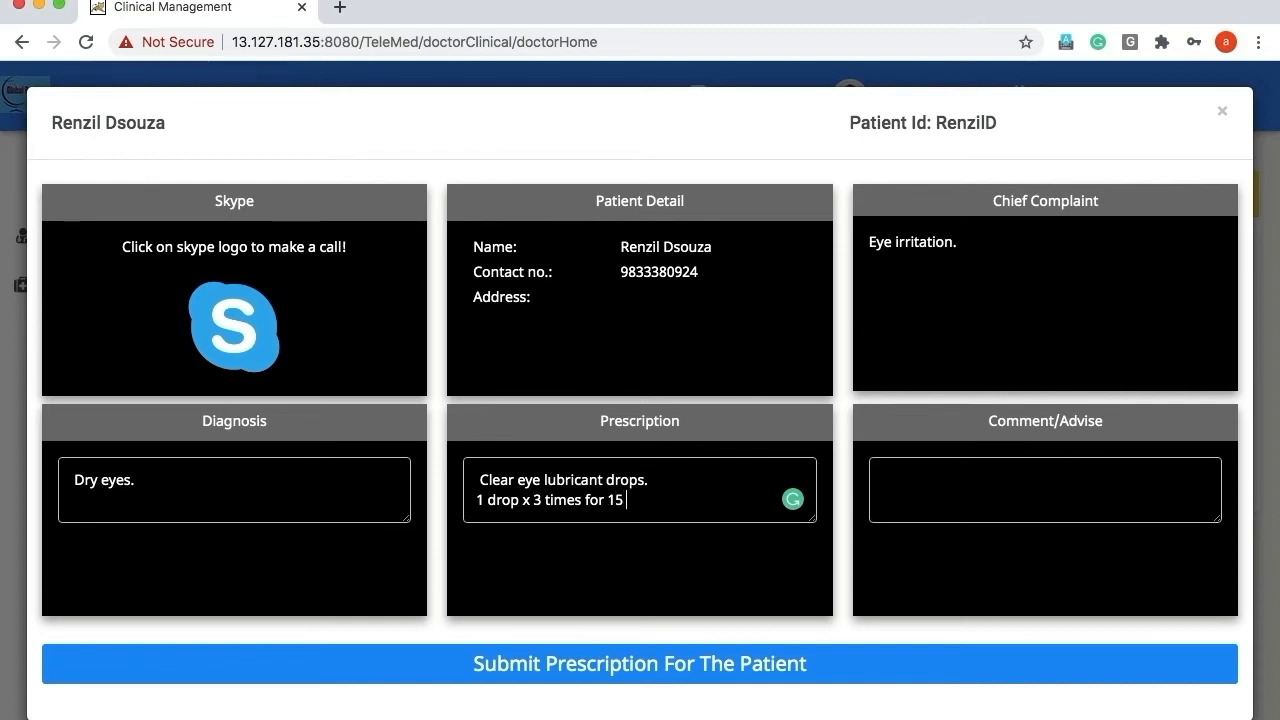
text(days.)
Add the advice 'Use drops regularly.' and submit the prescription for the patient.
click(899, 478)
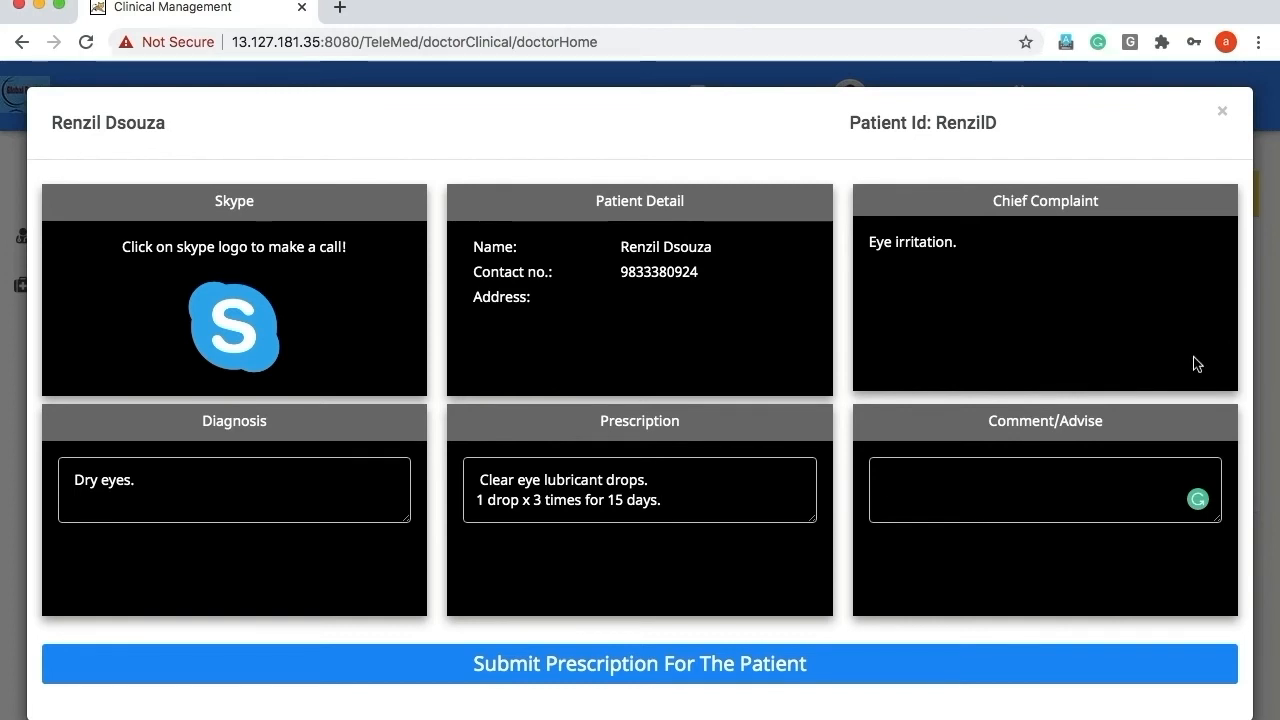
text(Us)
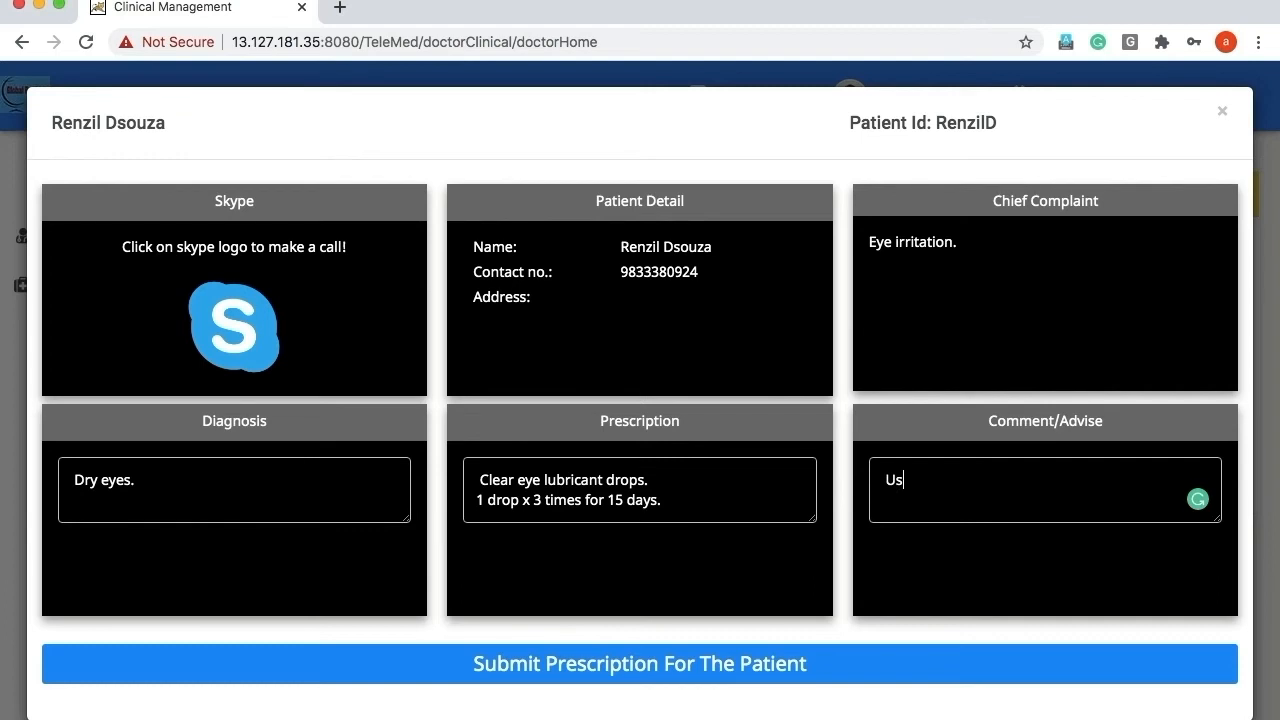
text(e drops regur)
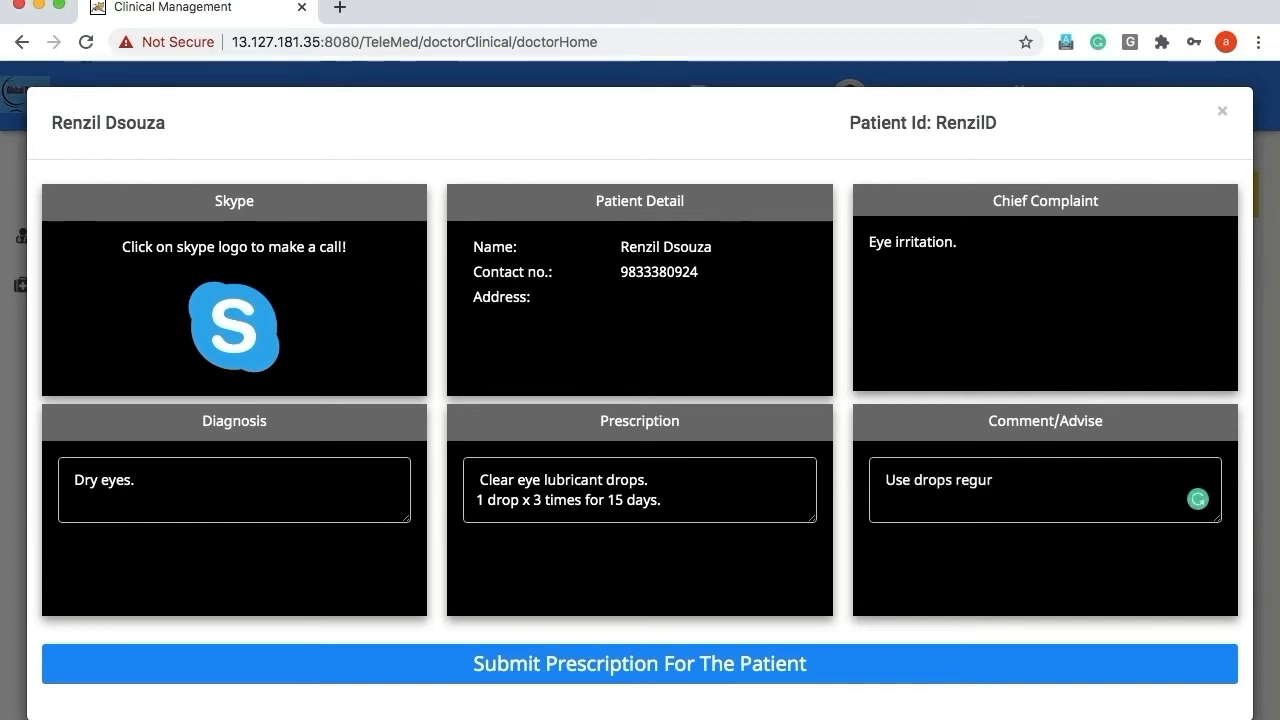
key(BackSpace)
text(larly.)
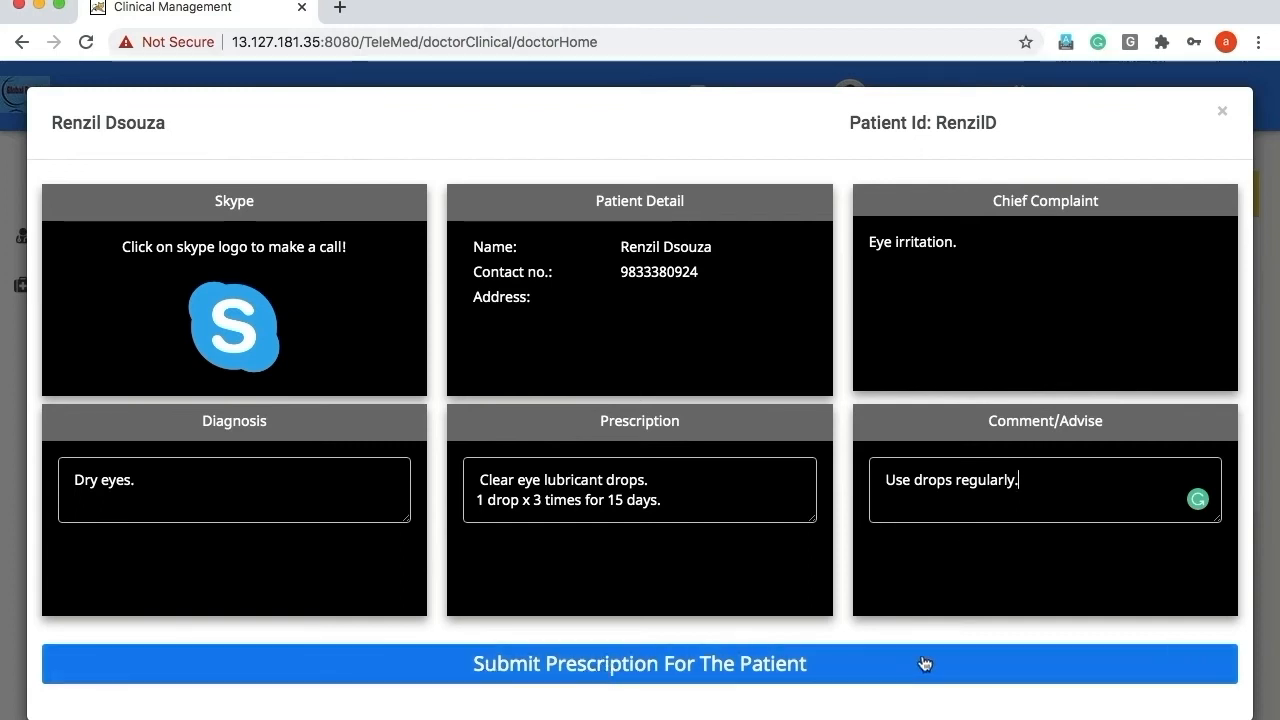
click(677, 674)
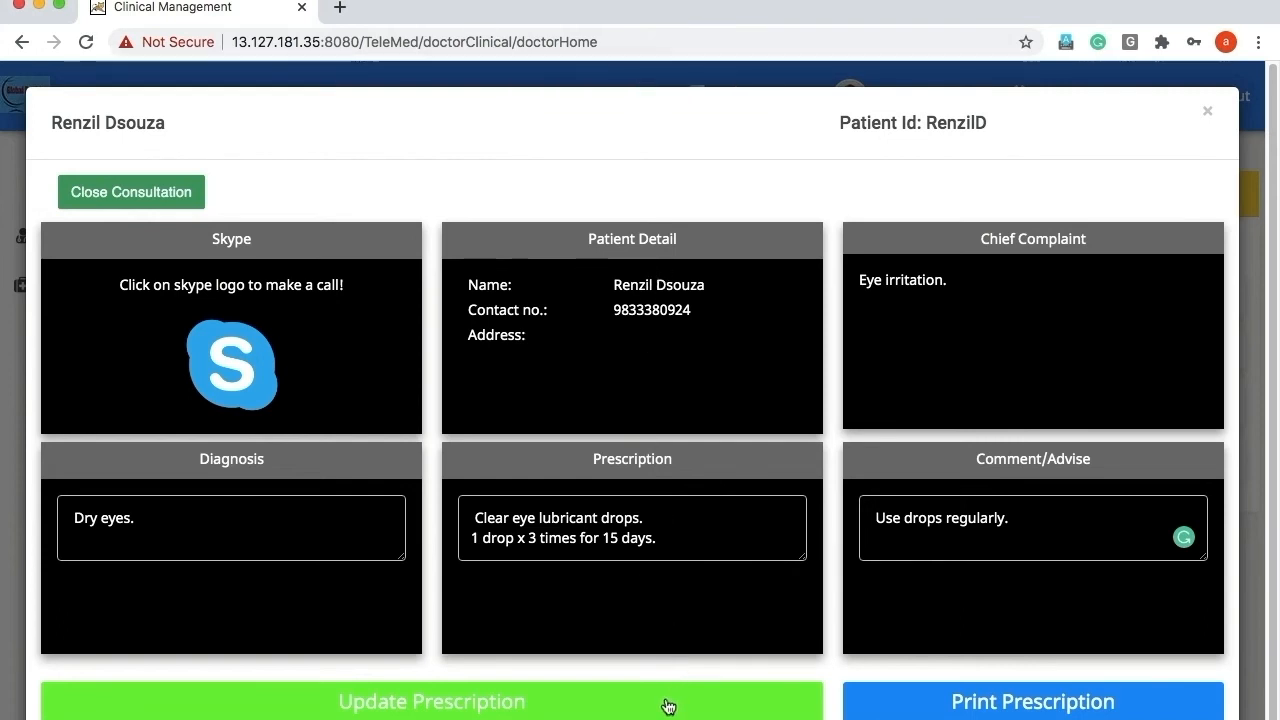
Print the prescription as a PDF saved to the Desktop and open the downloaded file.
click(680, 541)
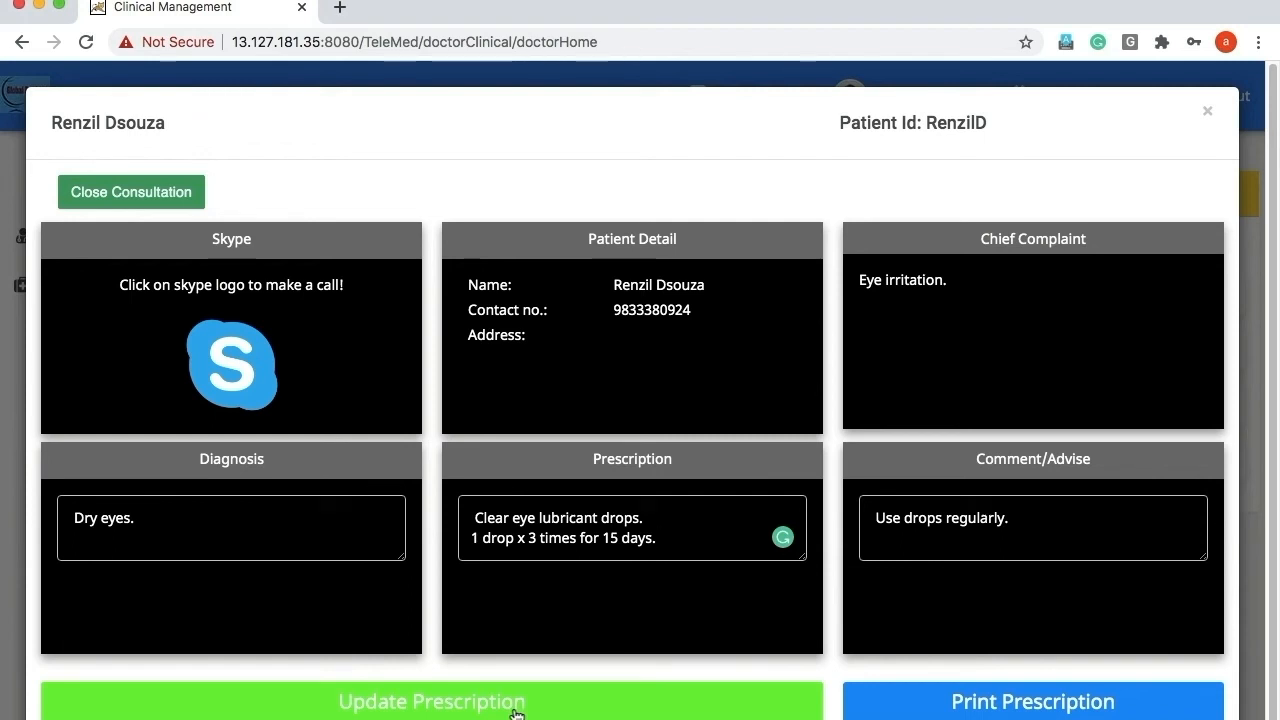
click(1033, 708)
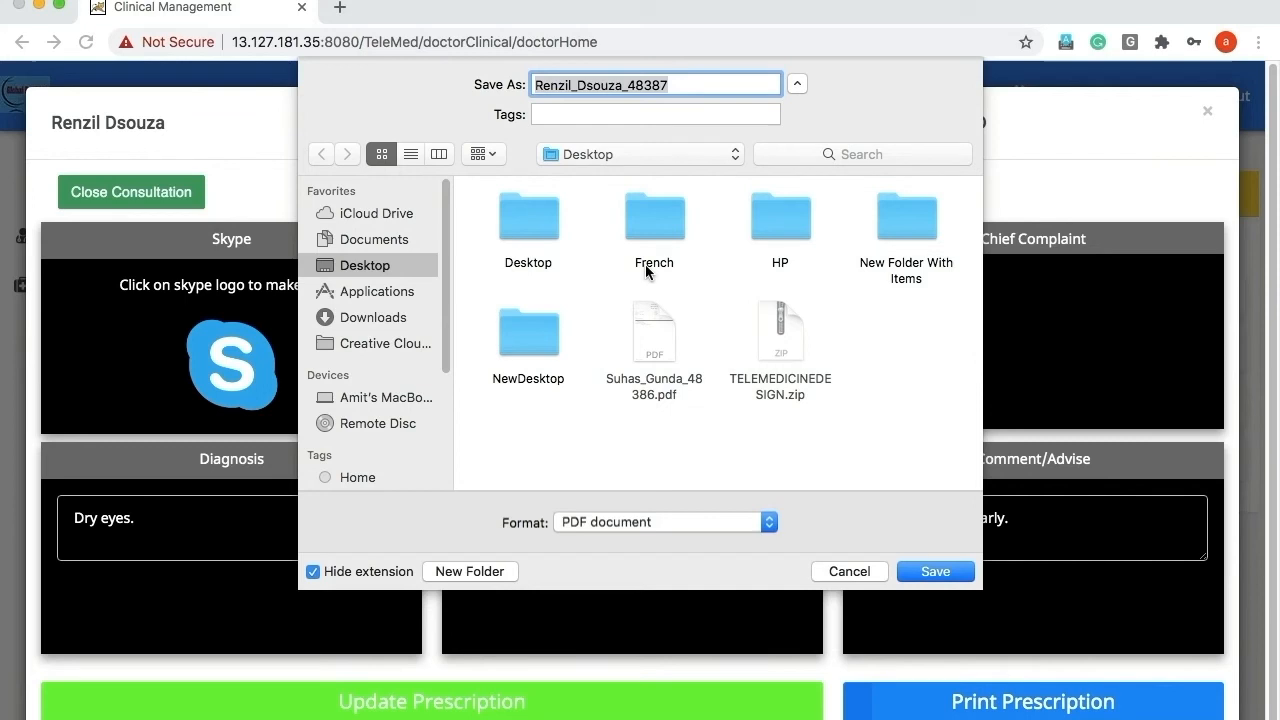
click(937, 574)
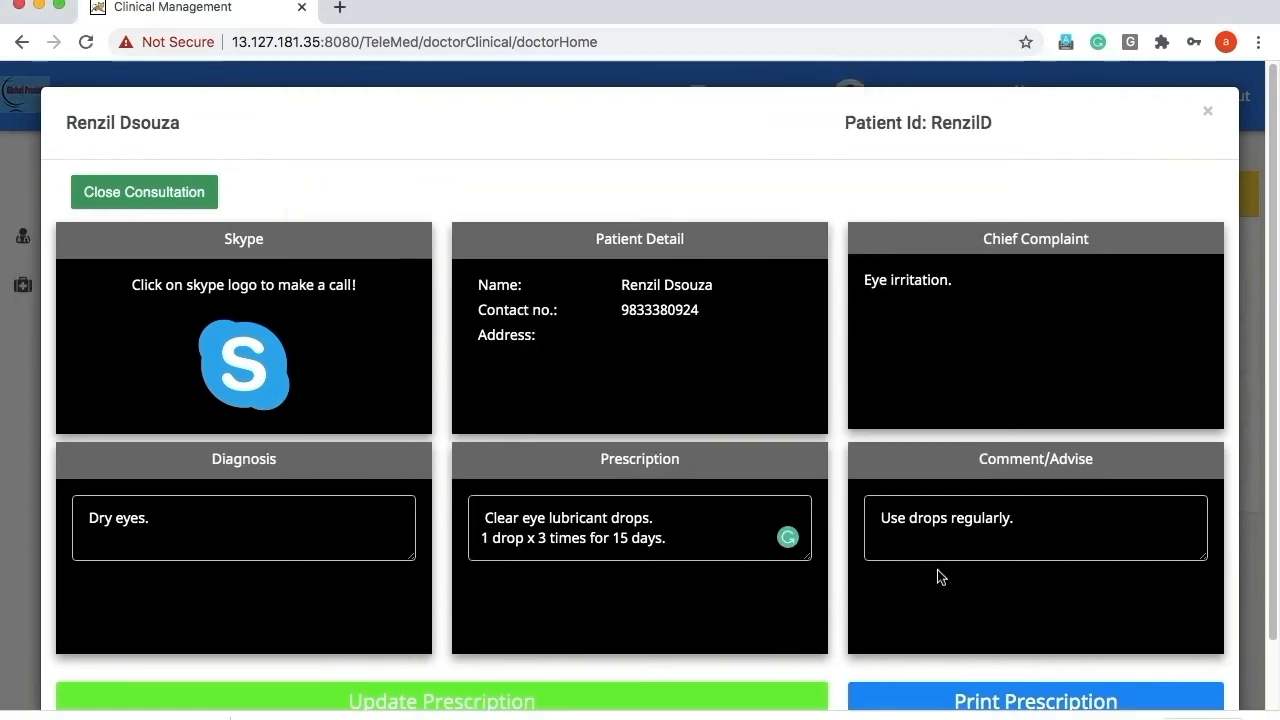
click(108, 717)
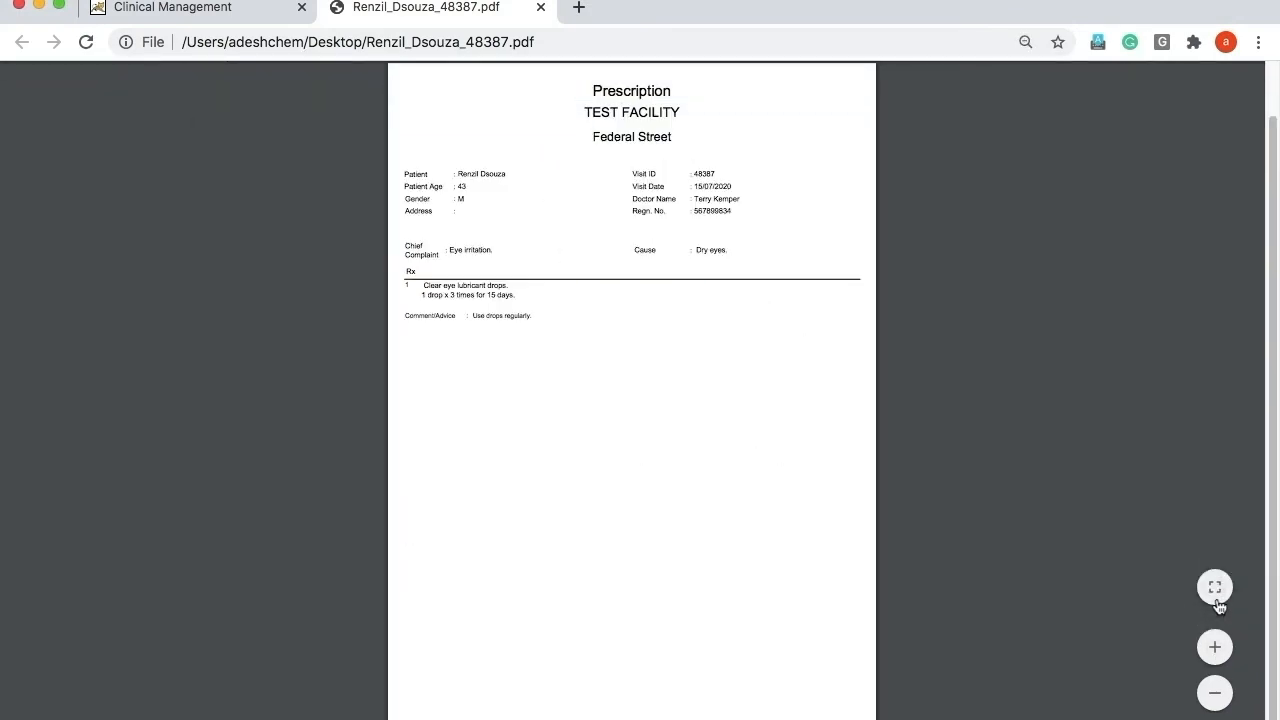
Fit the prescription PDF to page width and scroll through the patient details, Rx and advice.
click(1217, 598)
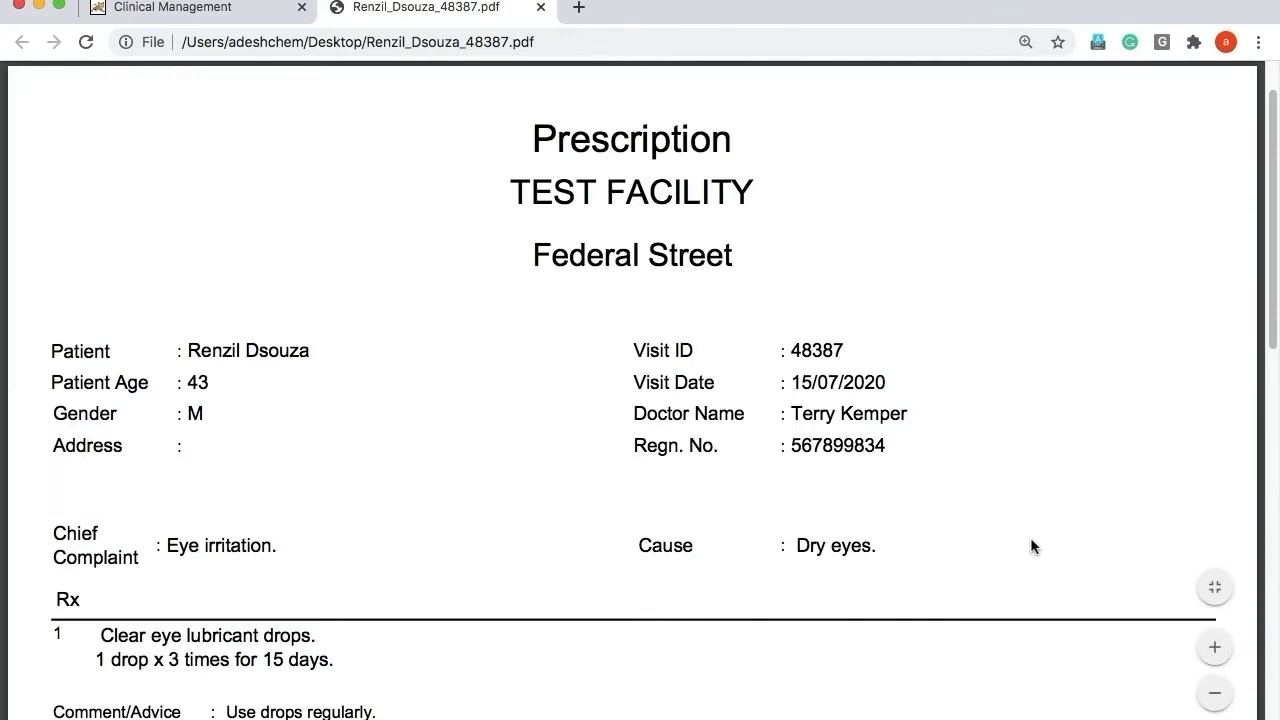
scroll(1032, 545, down, 1)
scroll(1032, 545, down, 1)
scroll(1032, 545, down, 1)
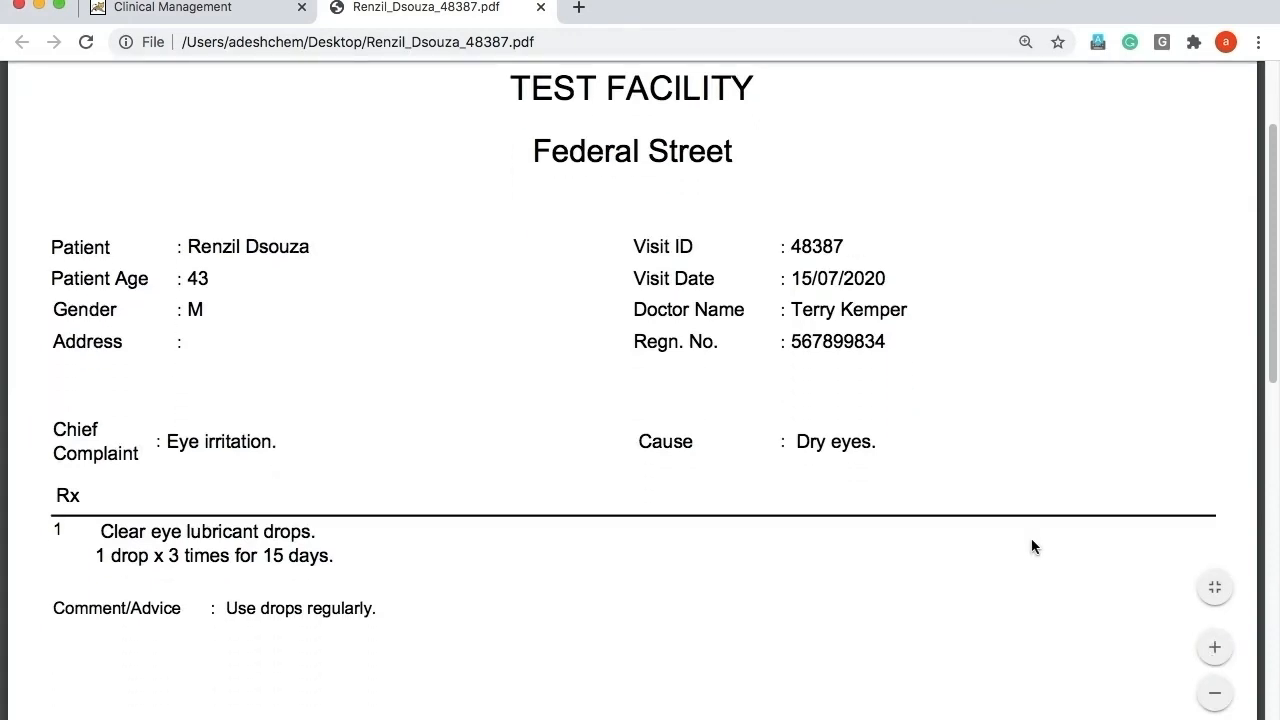
scroll(1033, 546, down, 3)
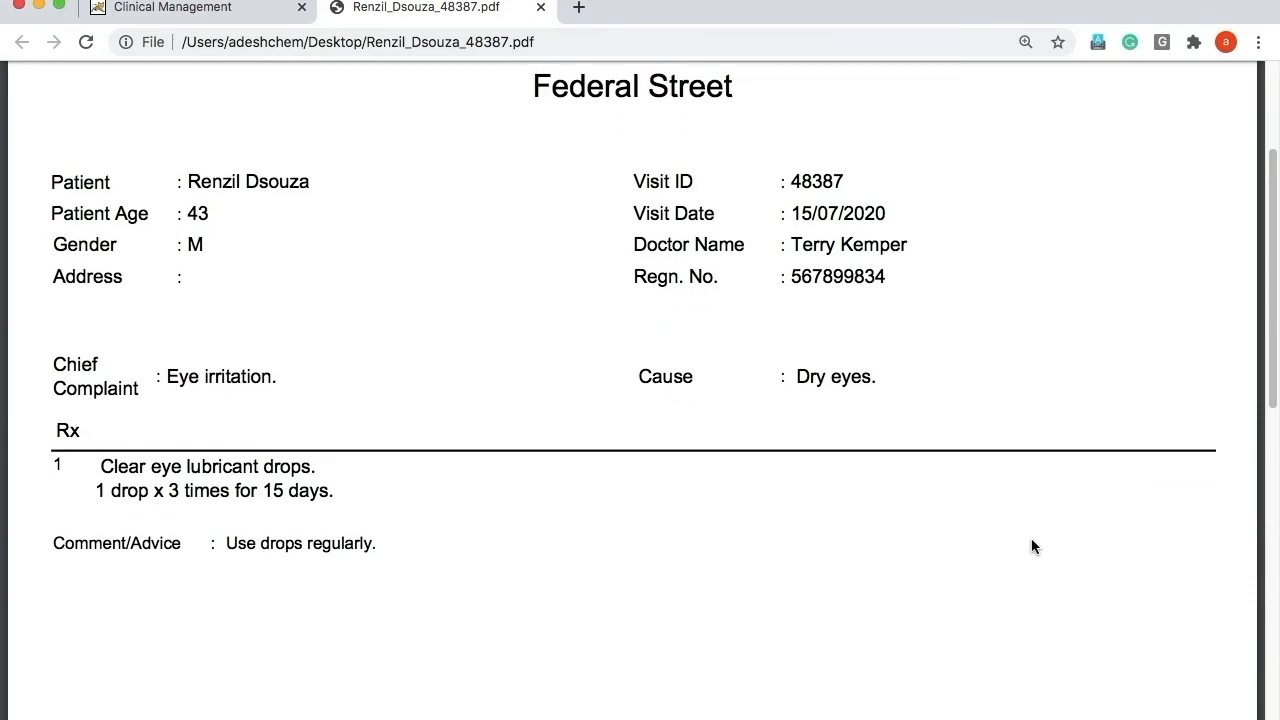
scroll(1032, 545, down, 1)
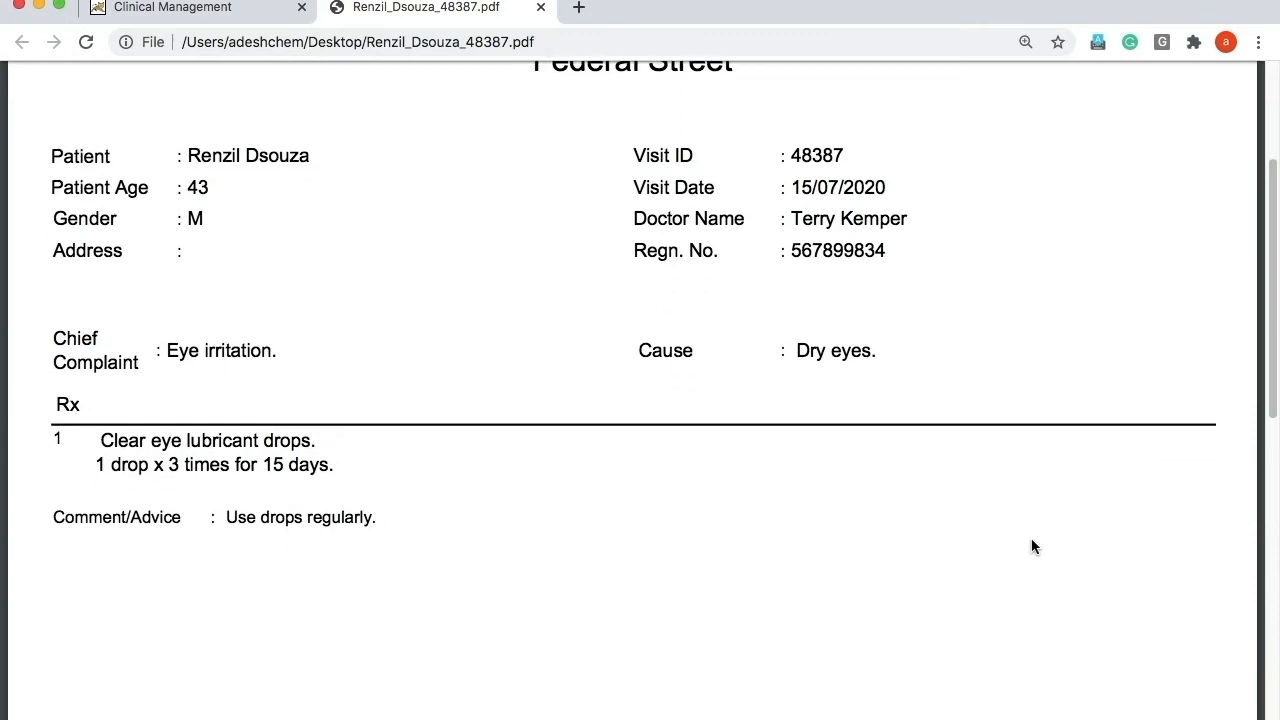
scroll(1033, 546, down, 1)
scroll(1033, 546, down, 1)
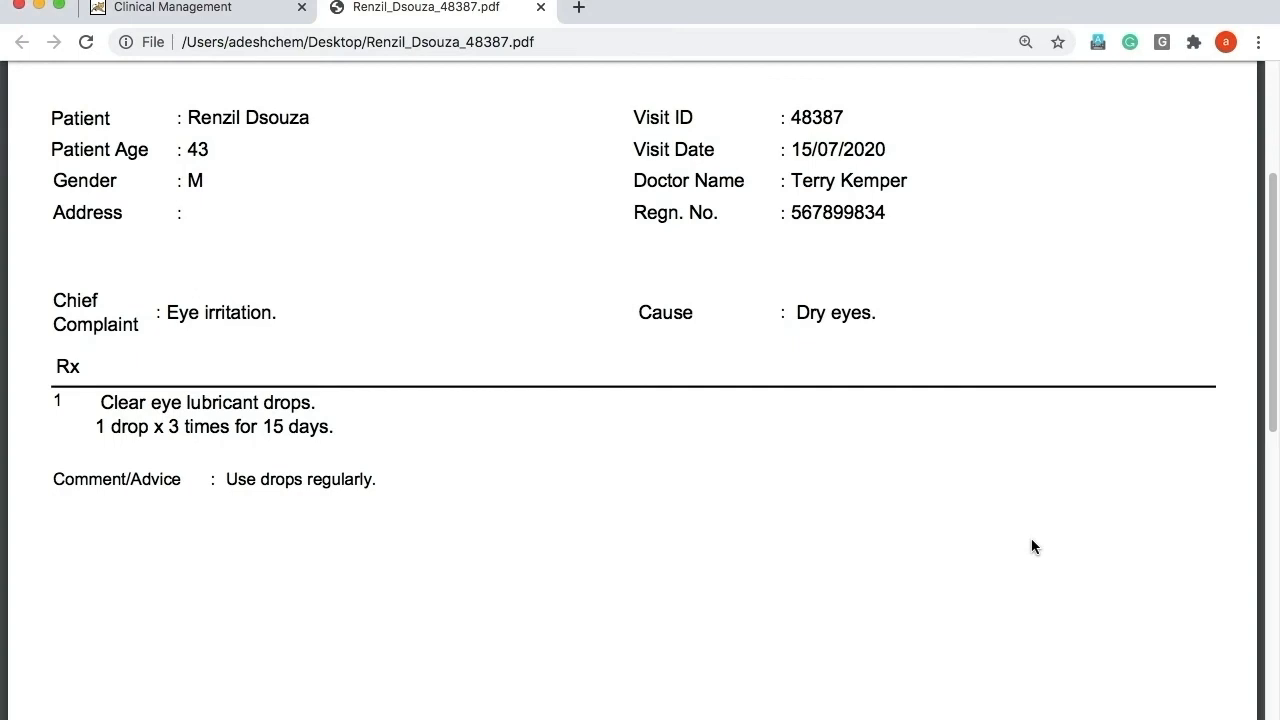
scroll(1033, 546, down, 2)
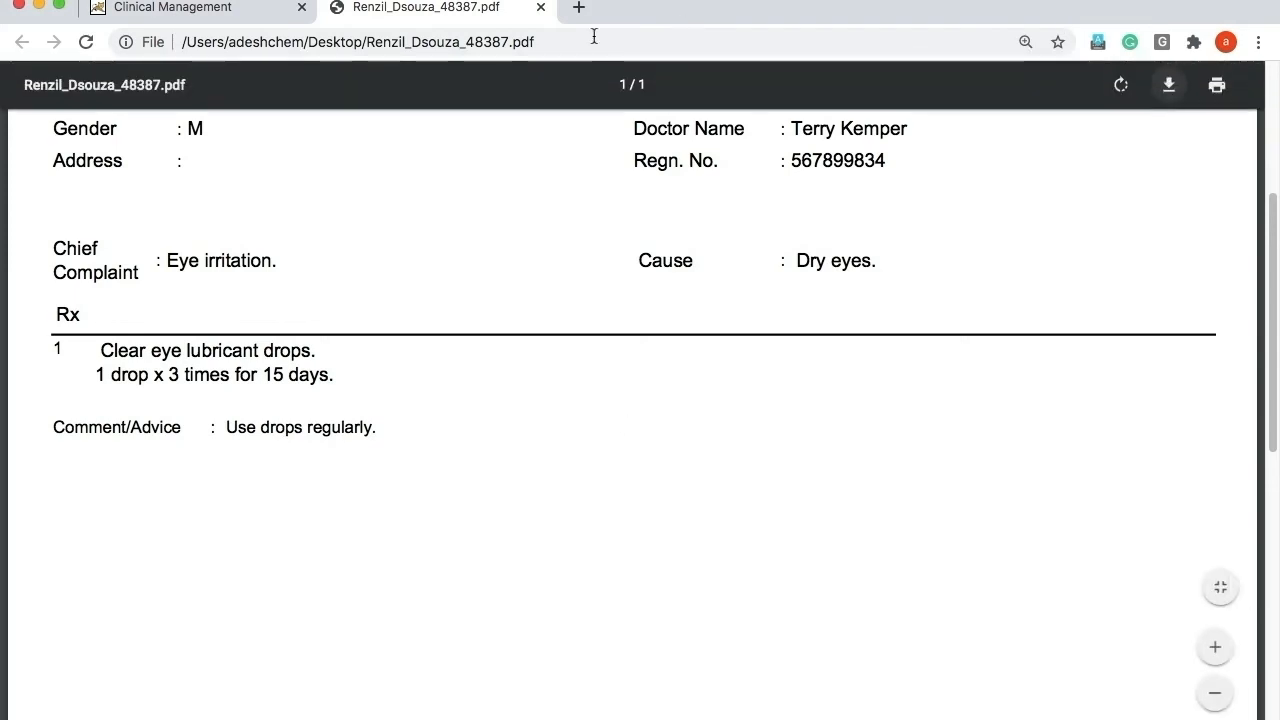
Close the PDF tab and confirm closing the consultation so it shows Consultation Closed.
click(541, 8)
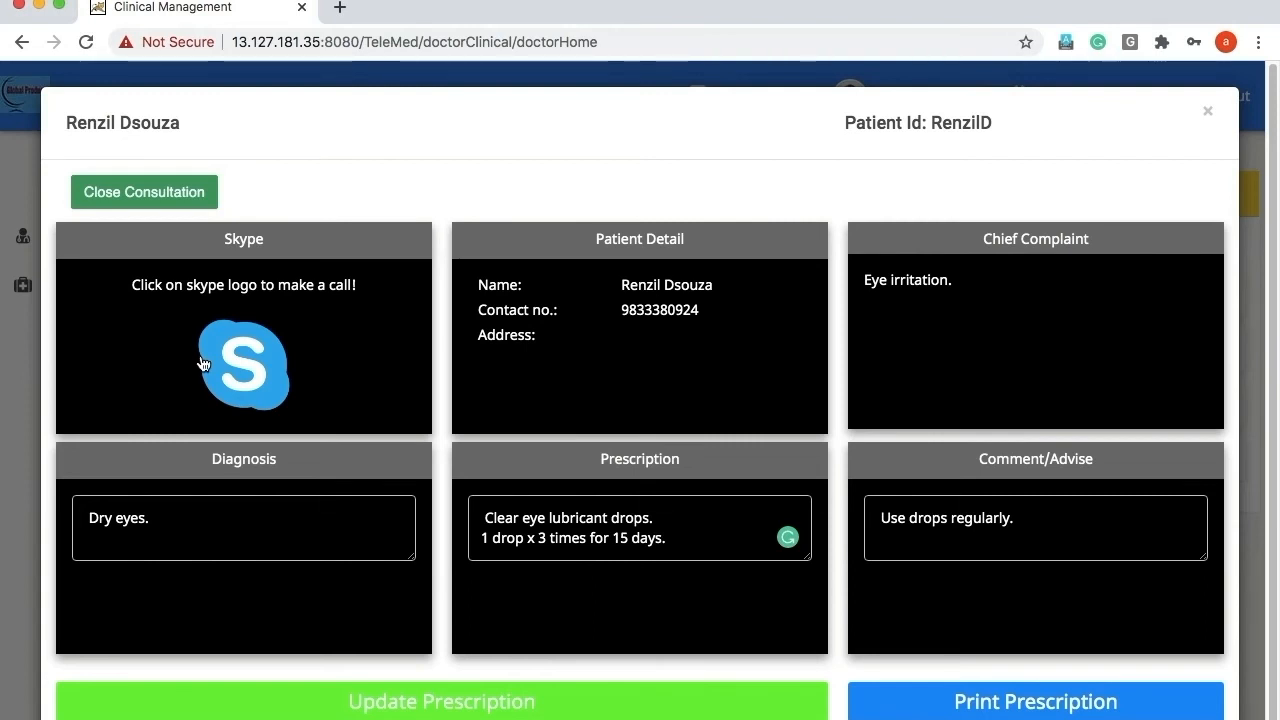
click(140, 200)
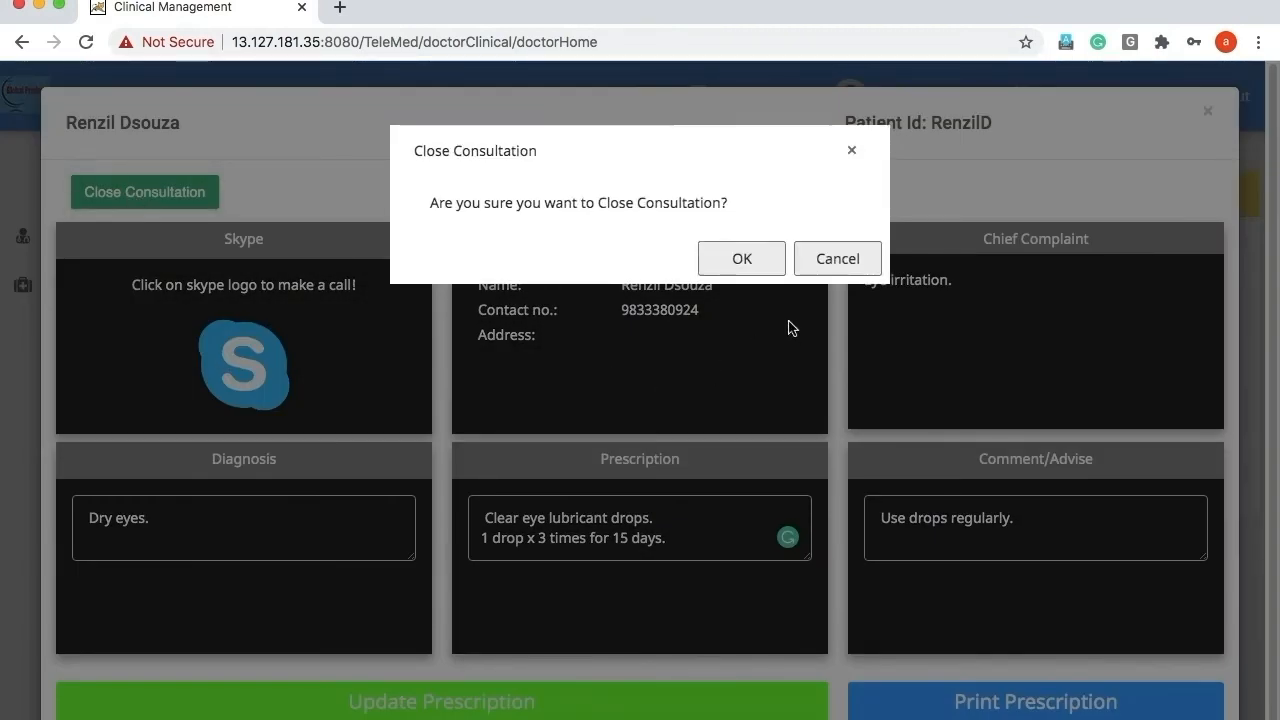
click(728, 262)
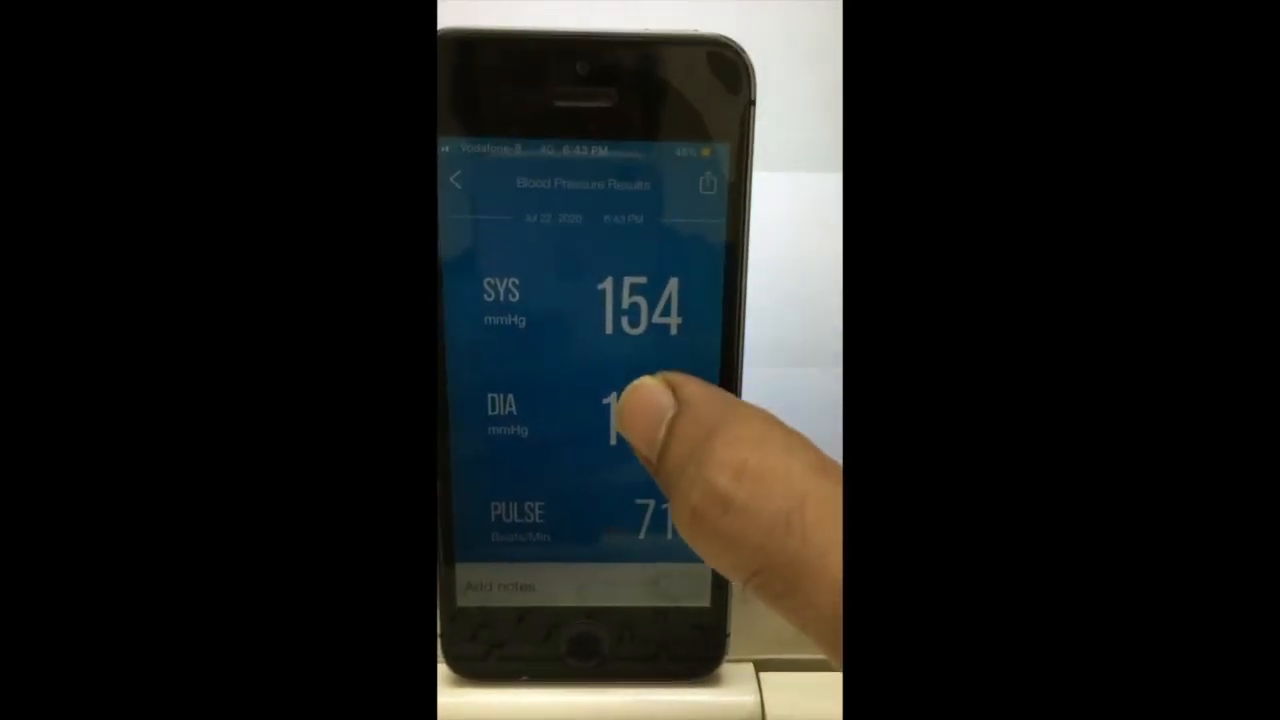
Share the blood pressure results (SYS 154) into a new Mail message.
click(706, 182)
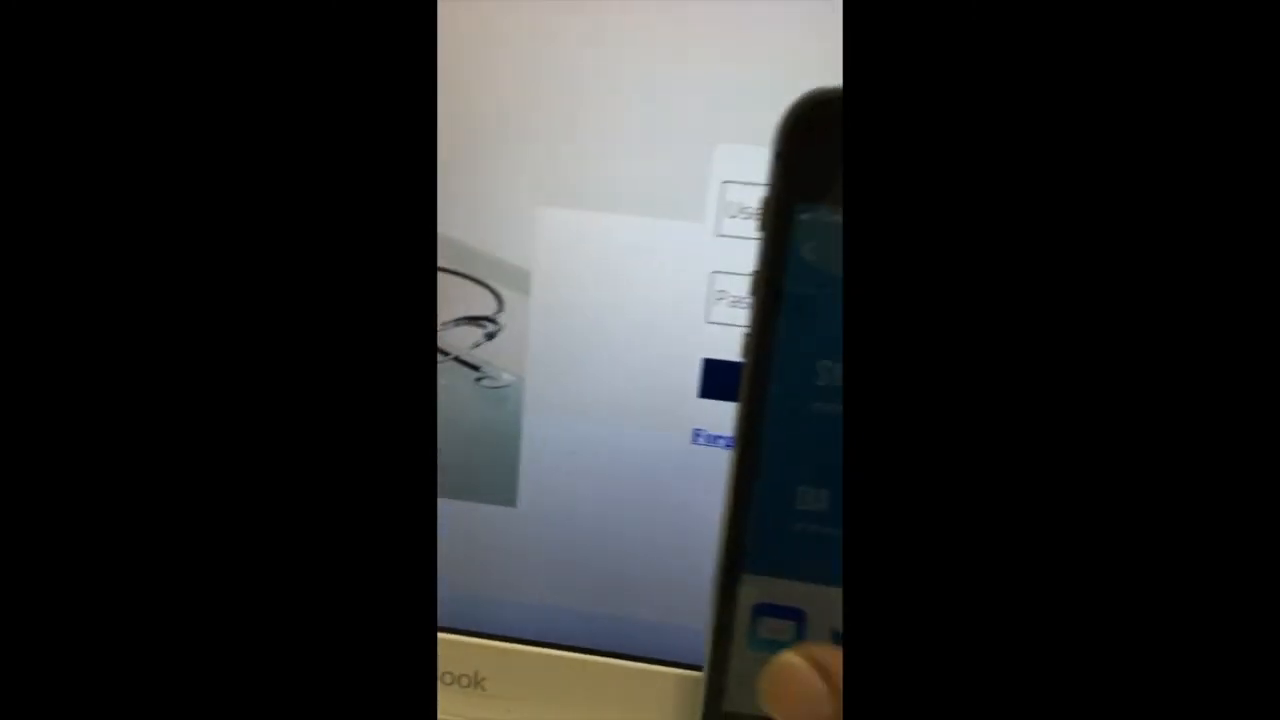
click(566, 543)
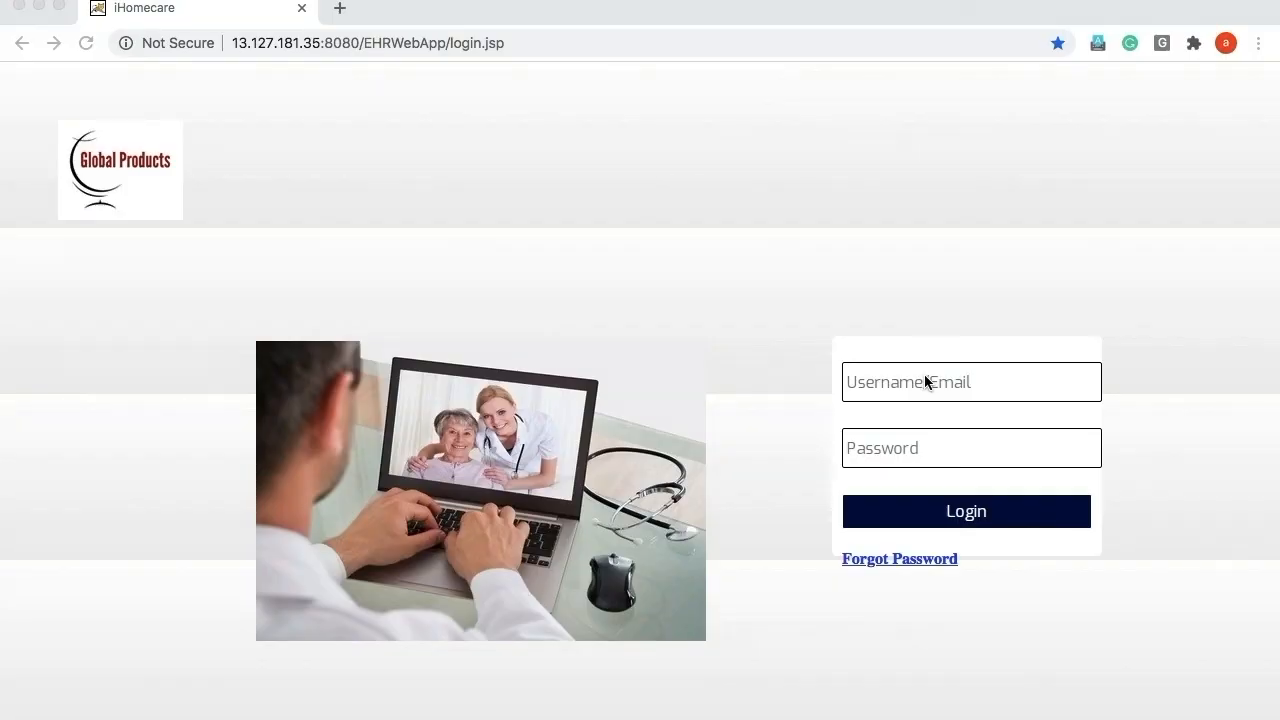
Log in to iHomecare EHR with the doctor's e-mail address and password.
click(925, 381)
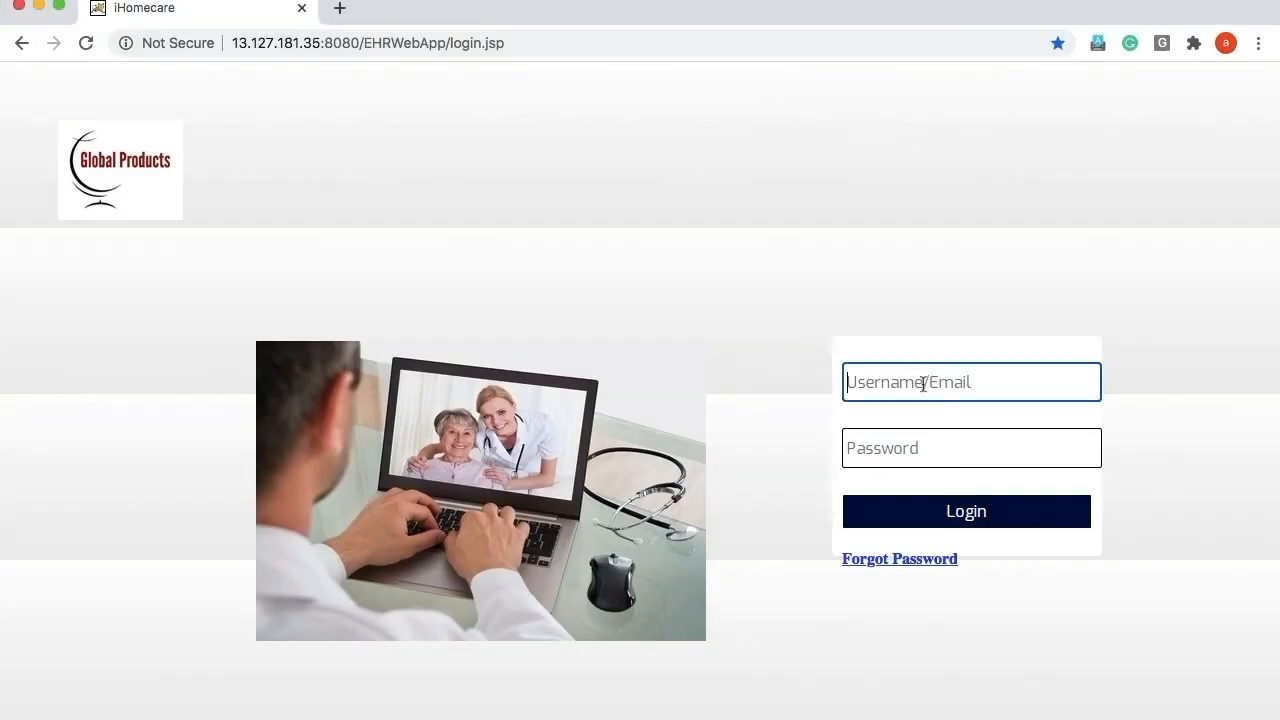
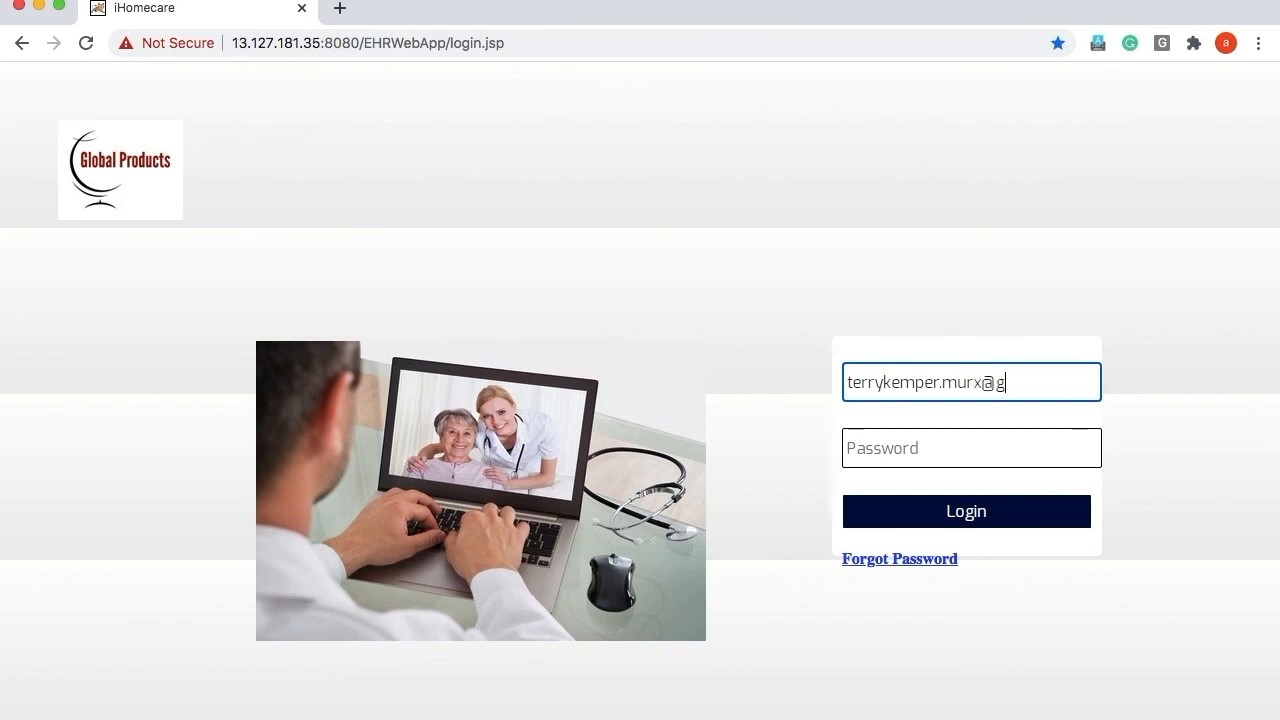
key(Tab)
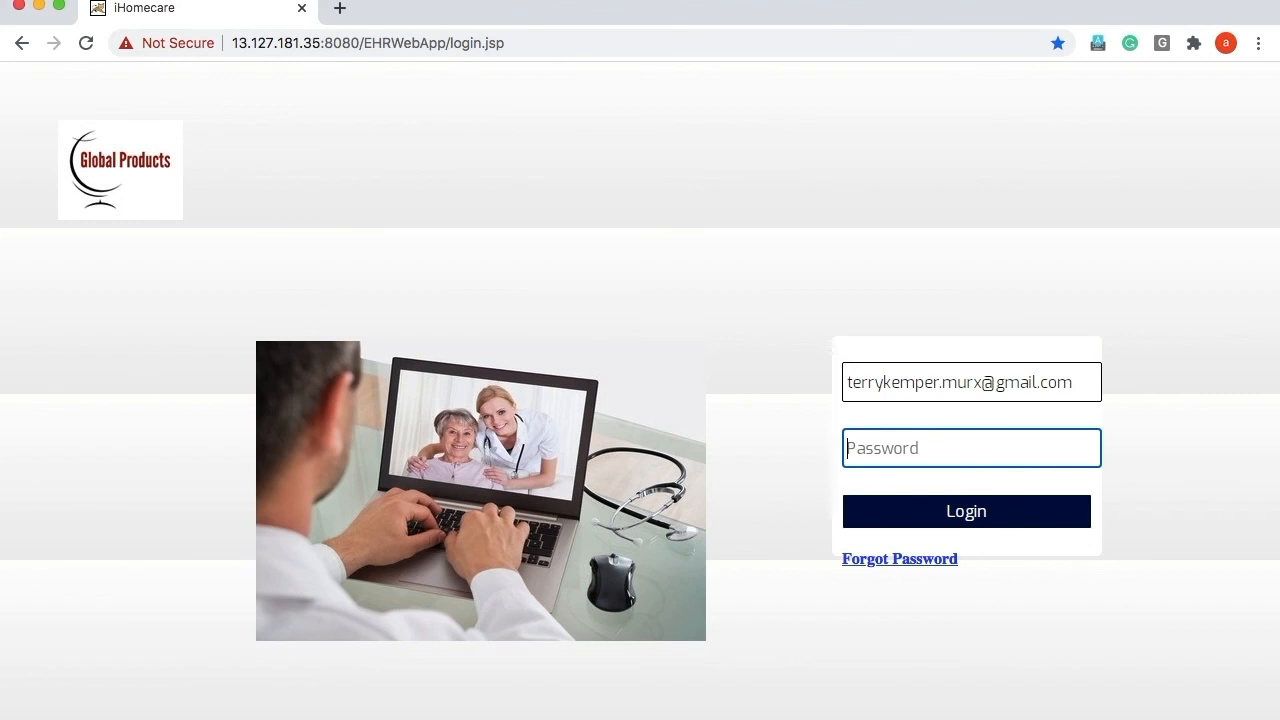
text(•••••••••)
click(943, 507)
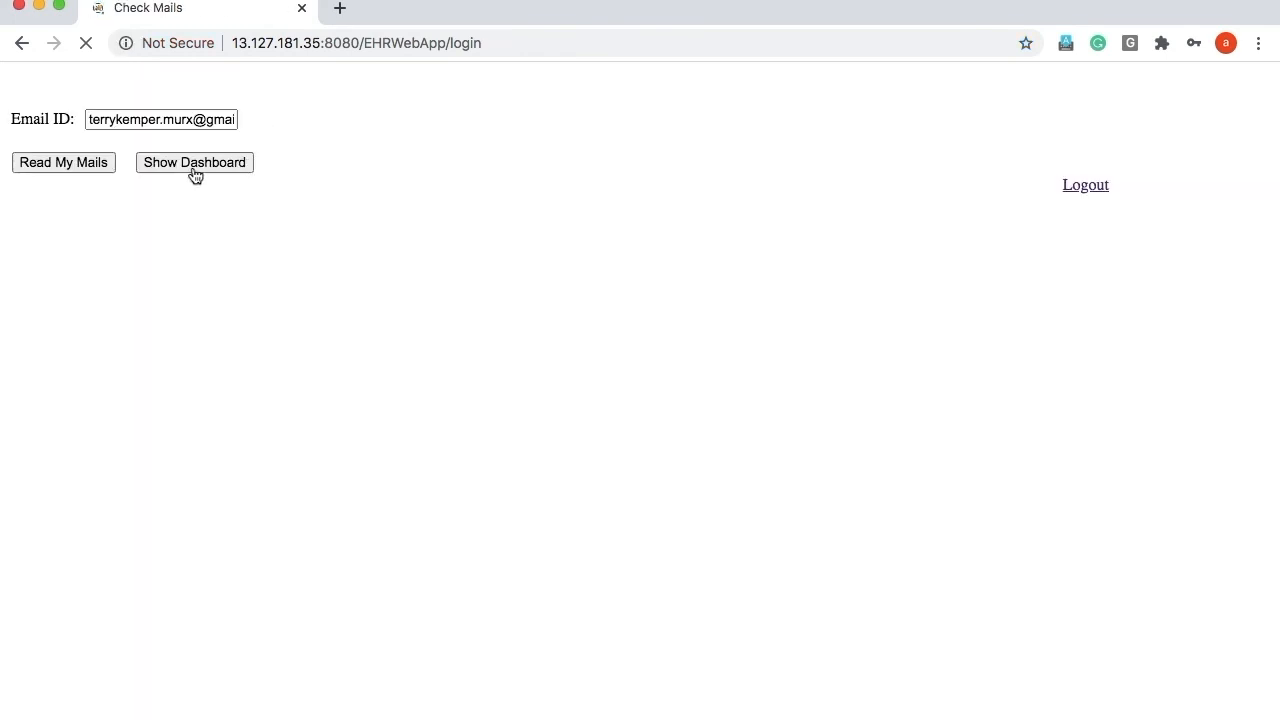
Open the patient's vital report (BP 138/89, pulse 65) and call the patient's Skype ID.
click(192, 170)
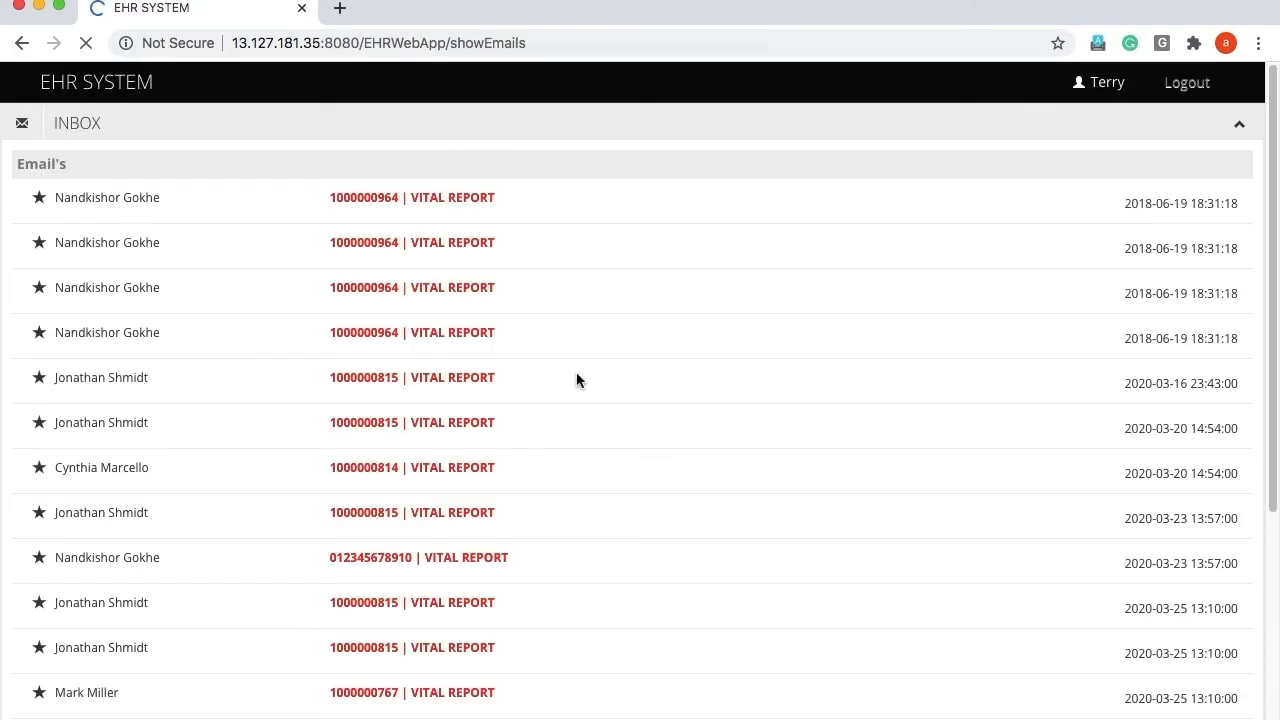
click(457, 246)
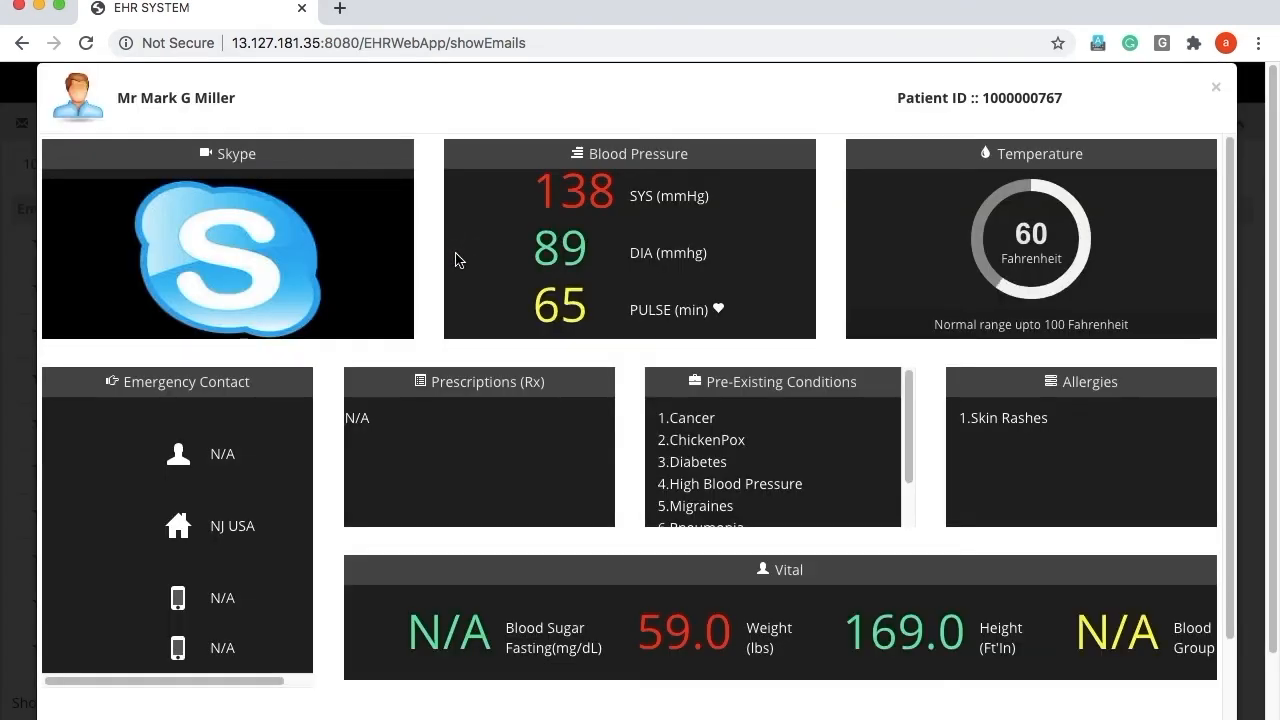
click(225, 248)
click(666, 93)
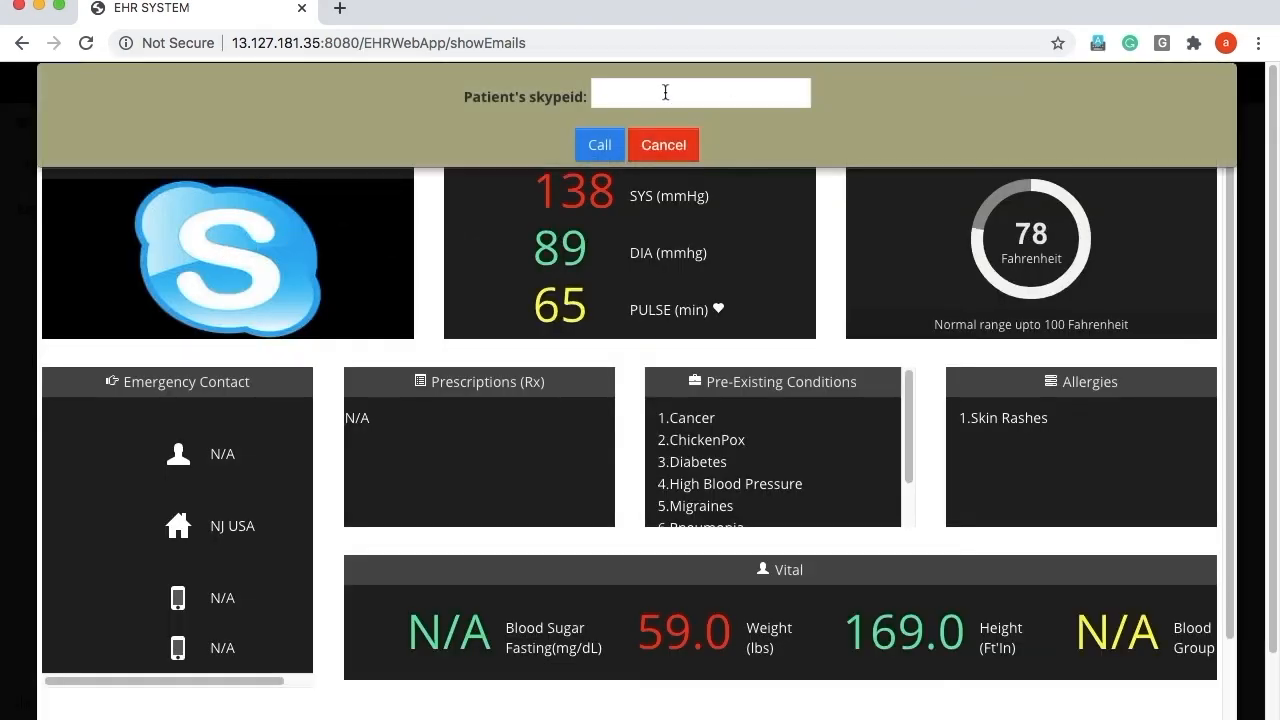
click(600, 145)
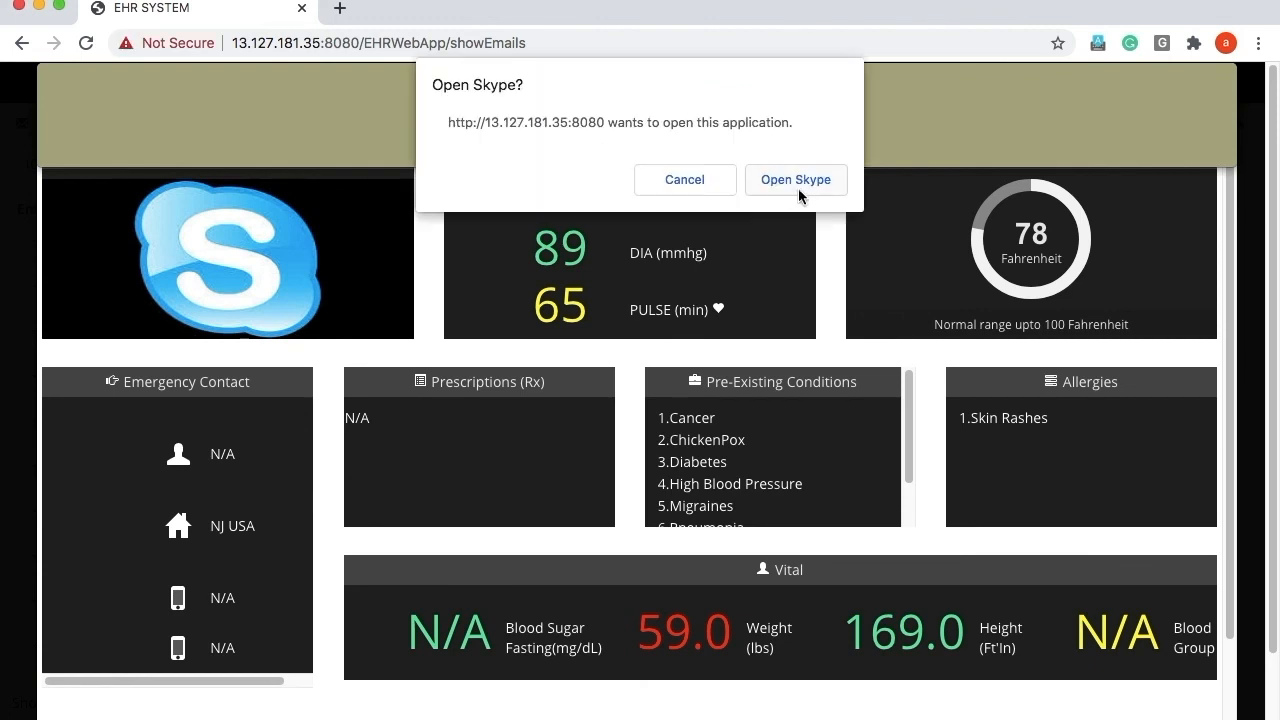
click(792, 180)
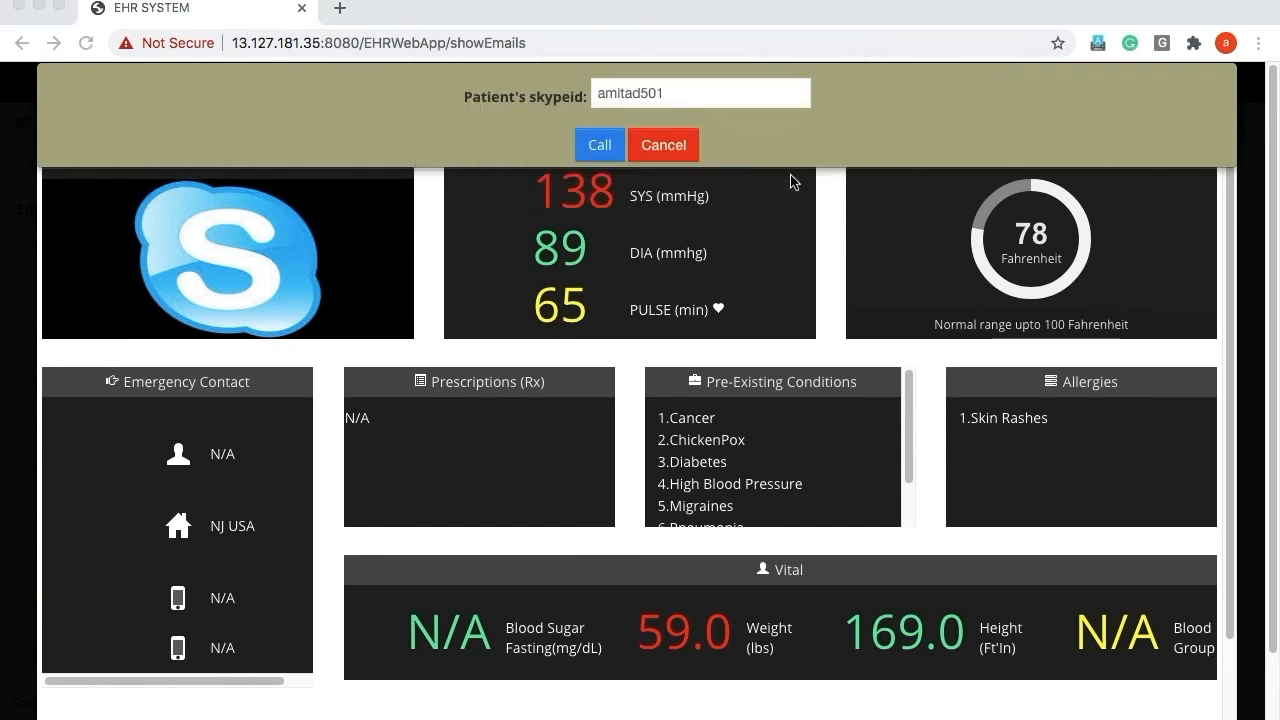
mouse_move(350, 714)
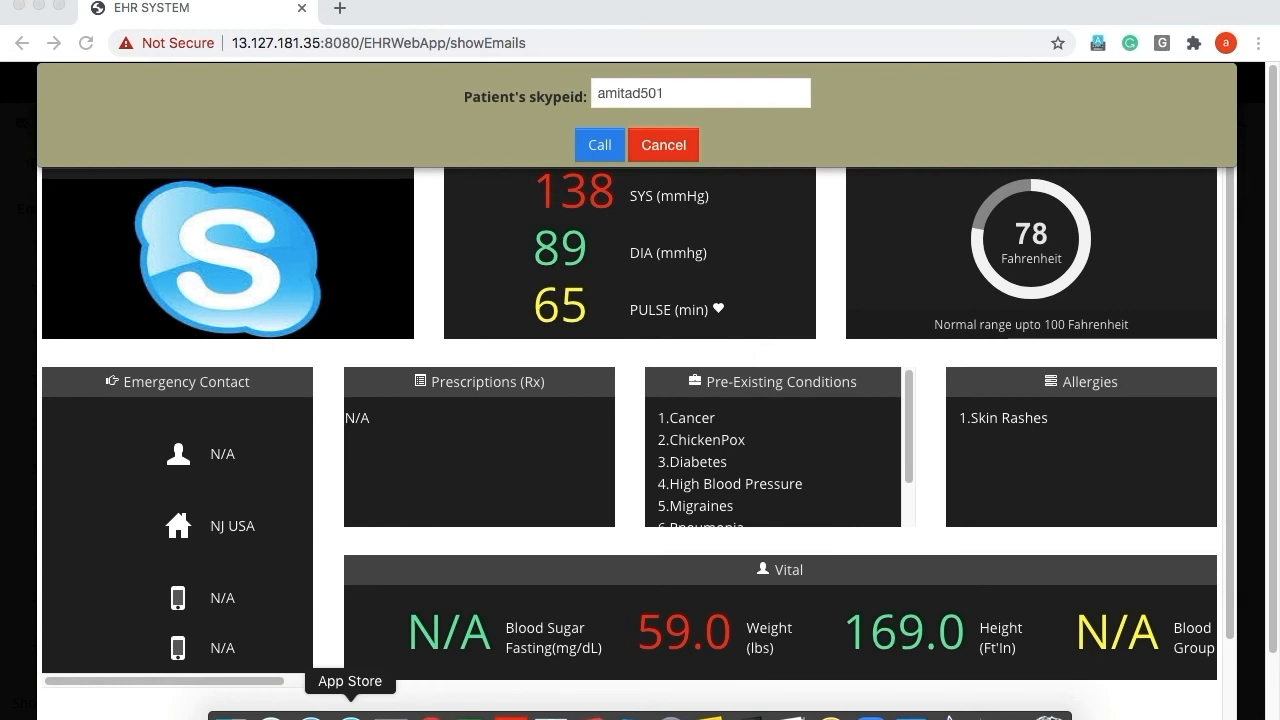